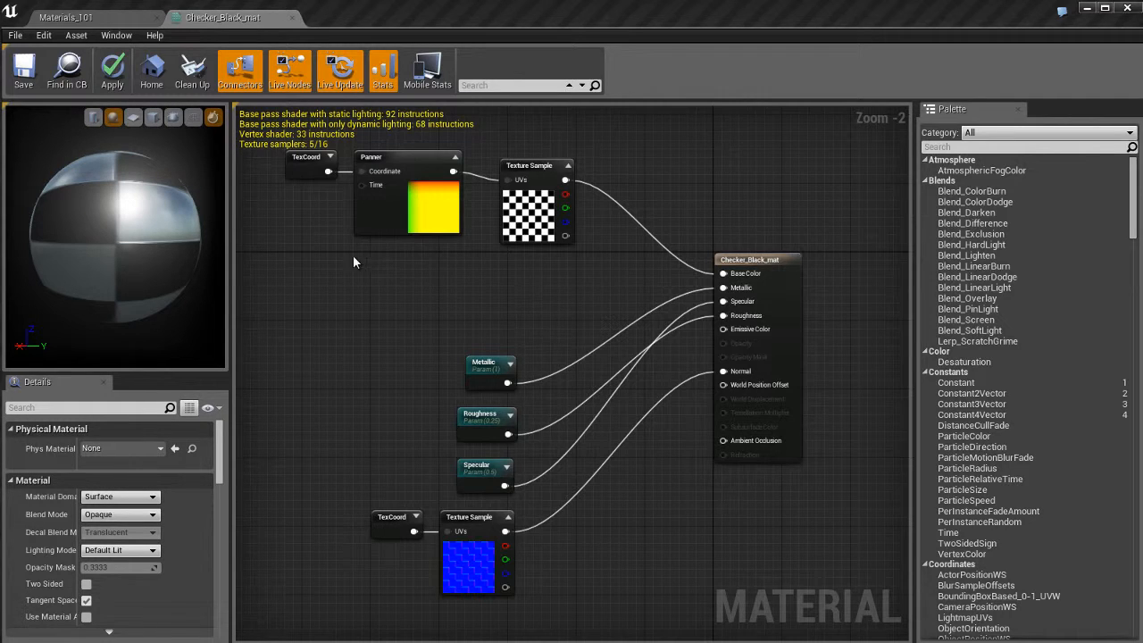
- Inspect the TexCoord, Panner and checker Texture Sample nodes and the Checker_Black_mat output node in the material graph
click(535, 219)
click(378, 214)
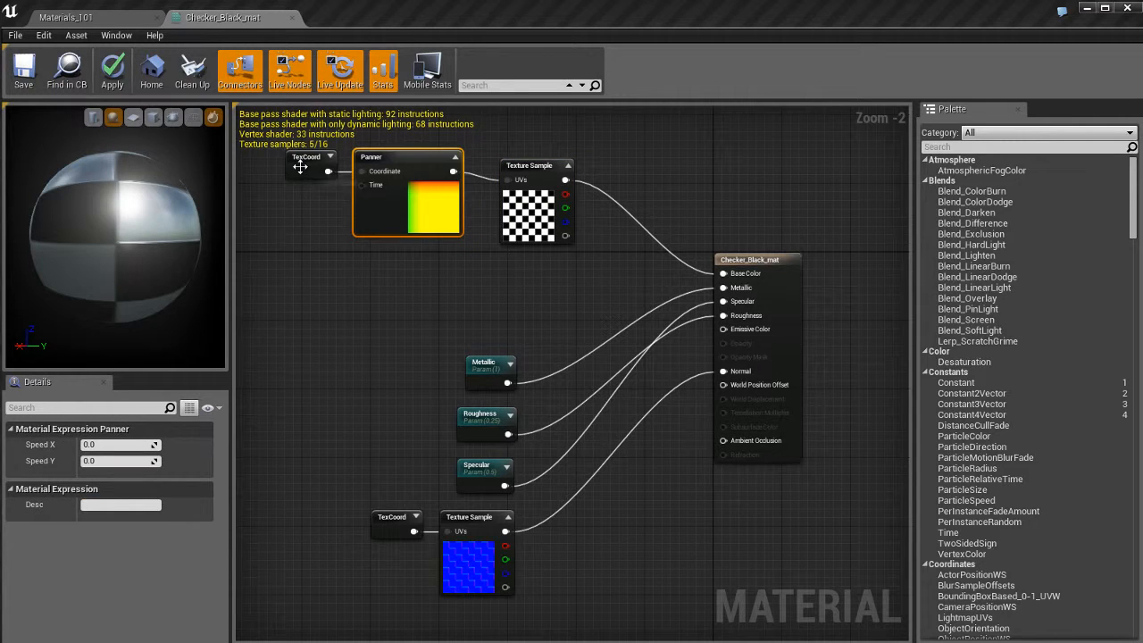
click(301, 166)
click(390, 215)
click(528, 228)
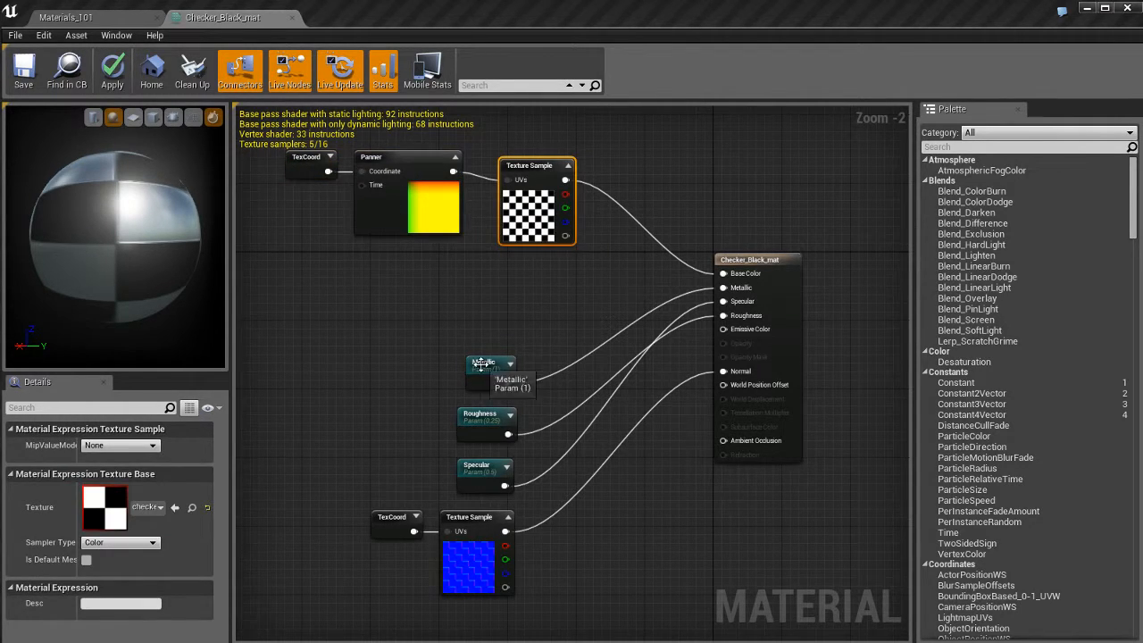
click(485, 304)
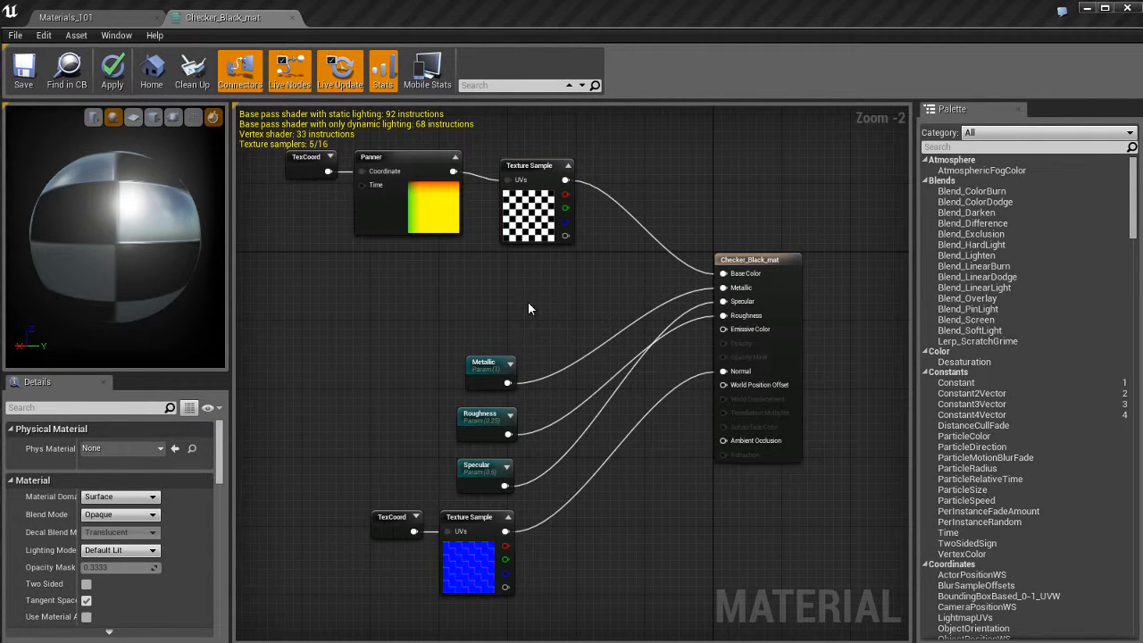
click(527, 227)
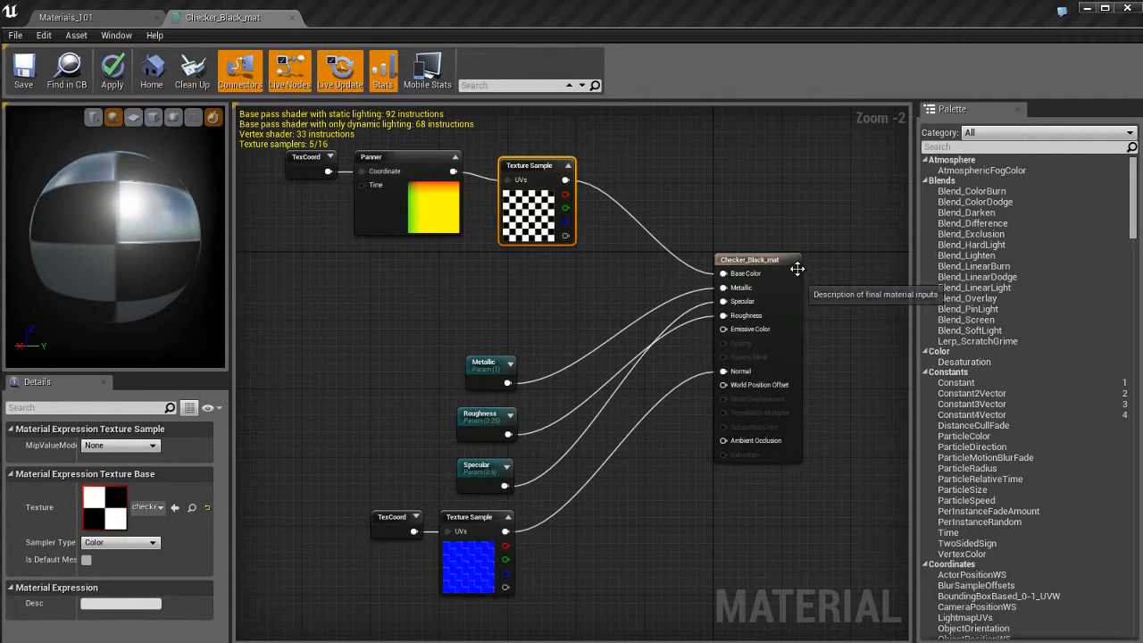
click(795, 319)
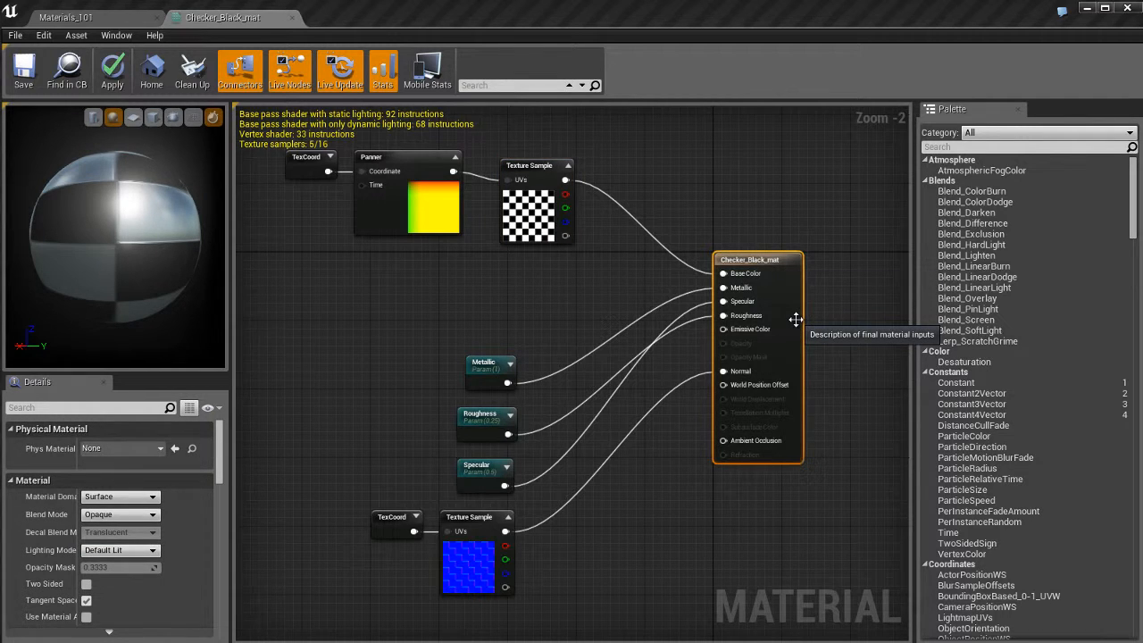
click(553, 305)
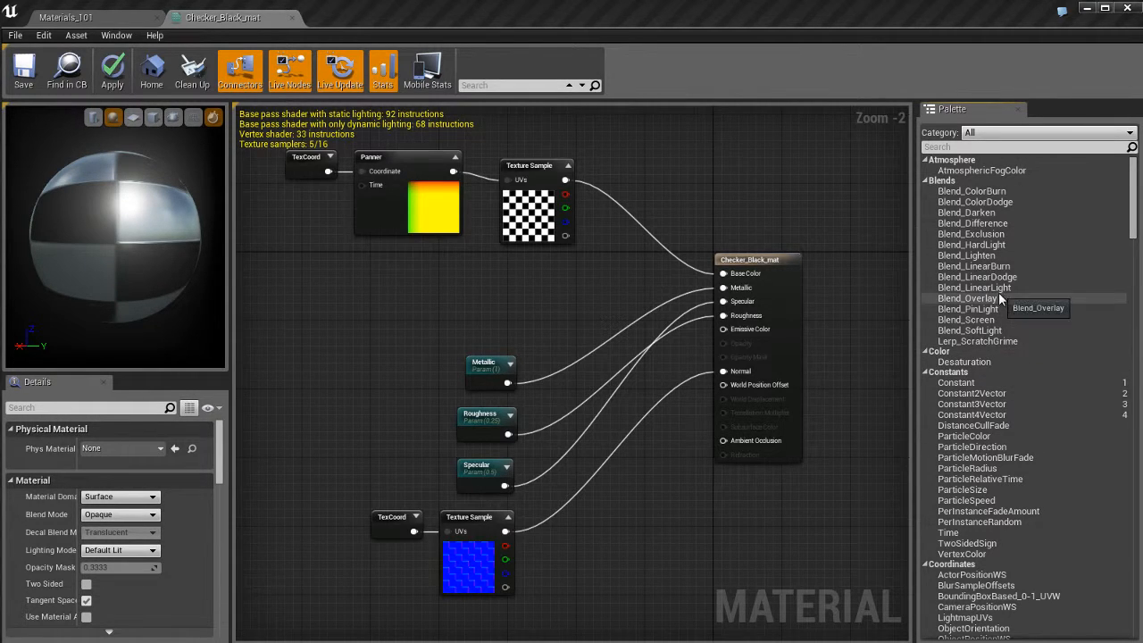
- Browse the palette's full list of material expressions and functions, from Atmosphere to World position offset and back
scroll(986, 304, down, 15)
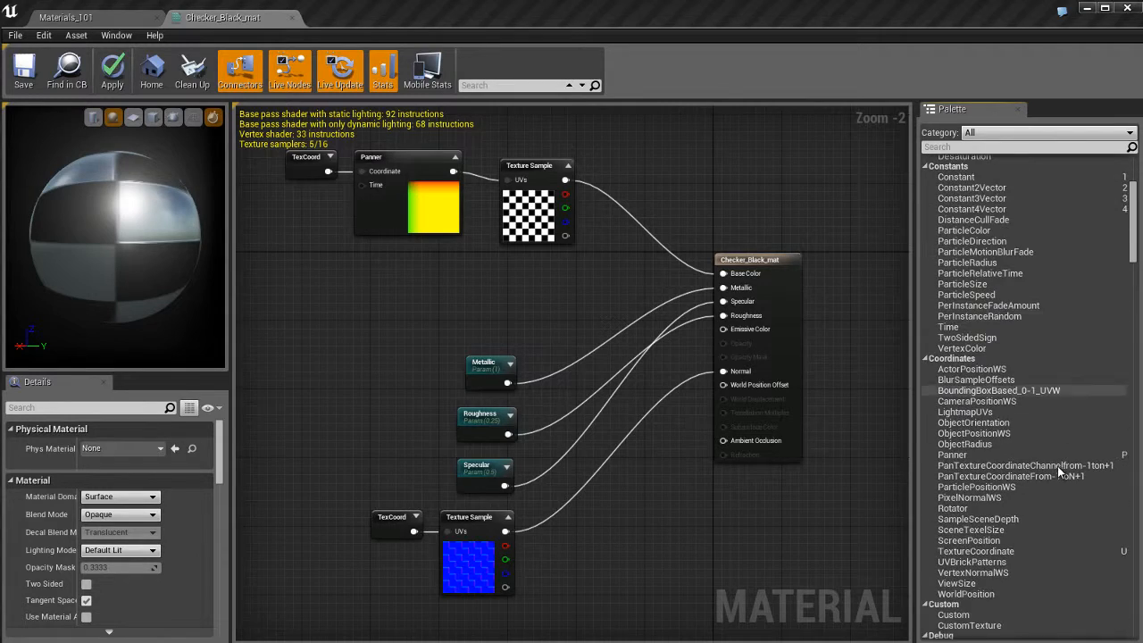
scroll(1042, 444, down, 20)
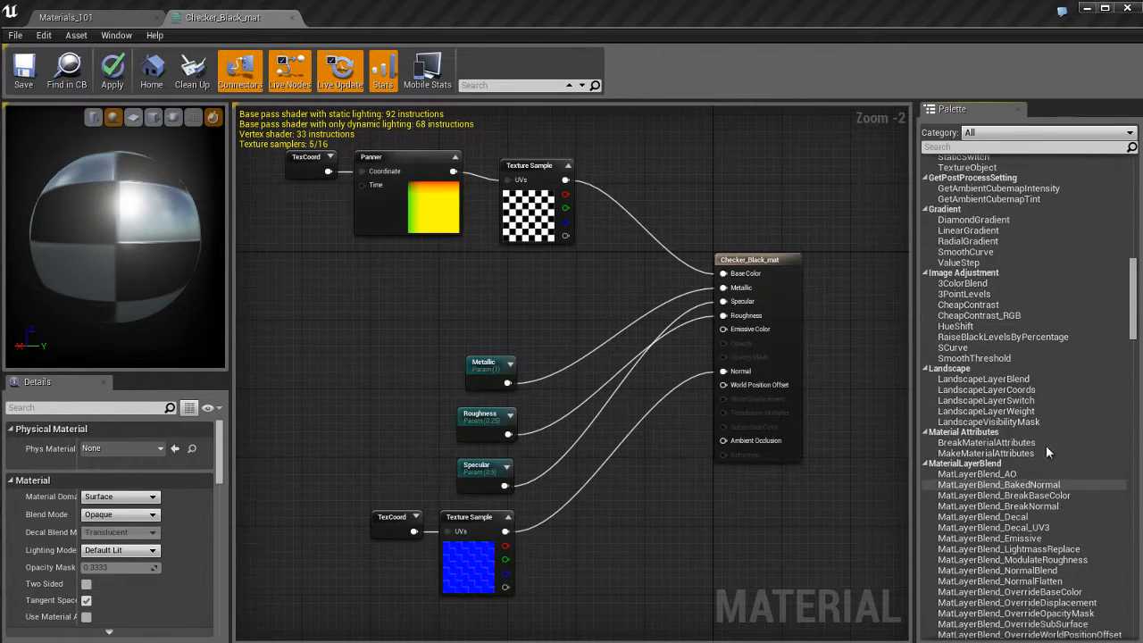
scroll(1046, 501, down, 20)
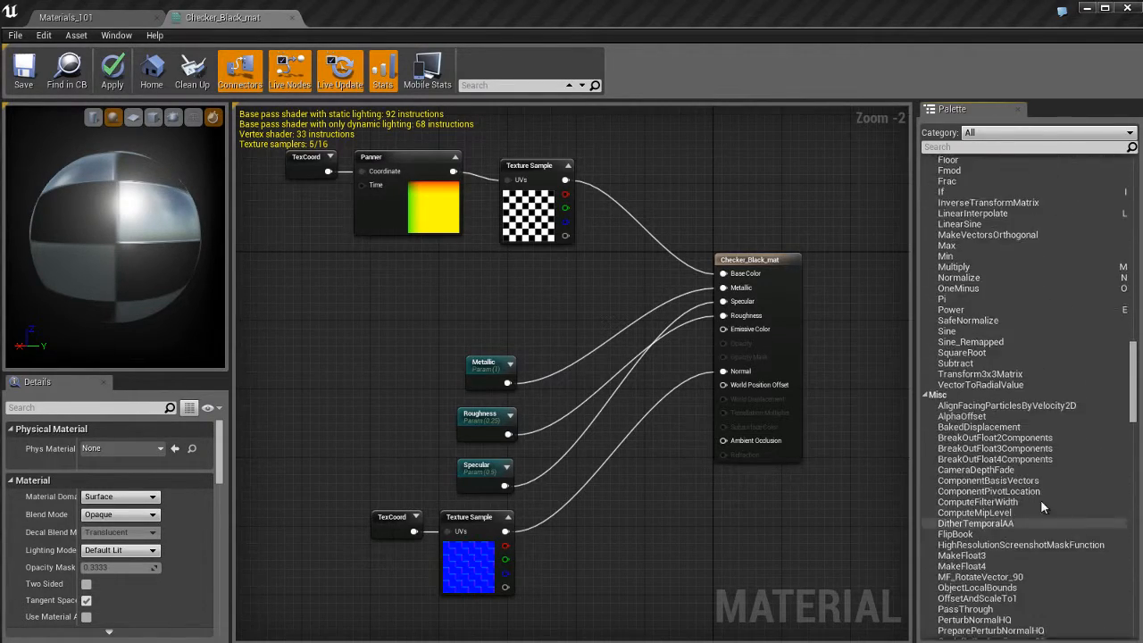
scroll(1049, 399, down, 20)
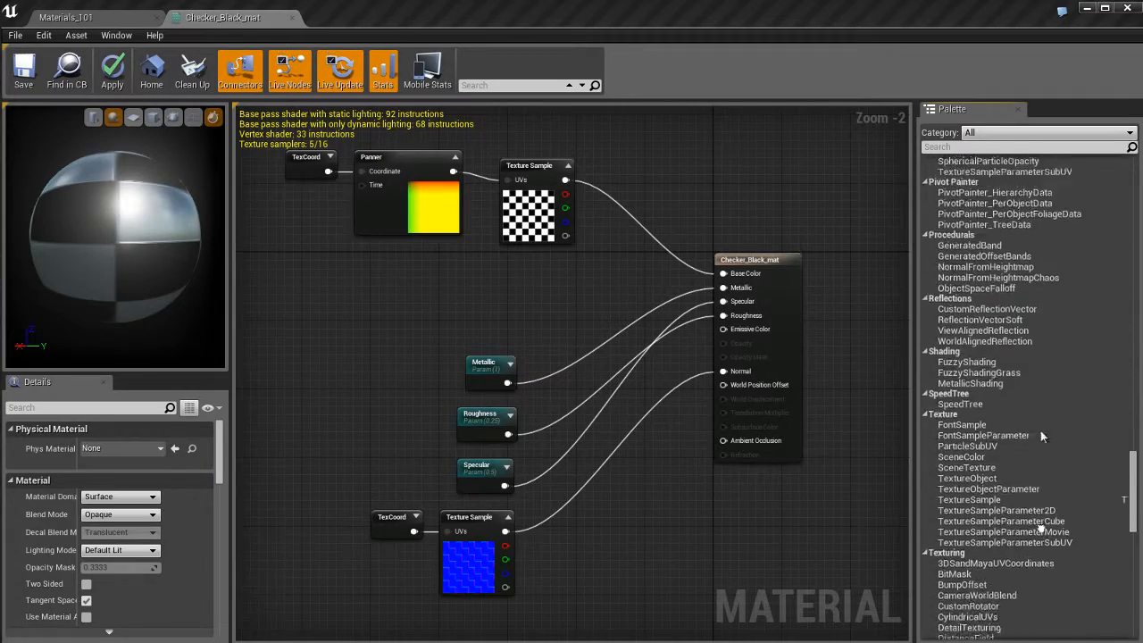
scroll(1040, 394, down, 20)
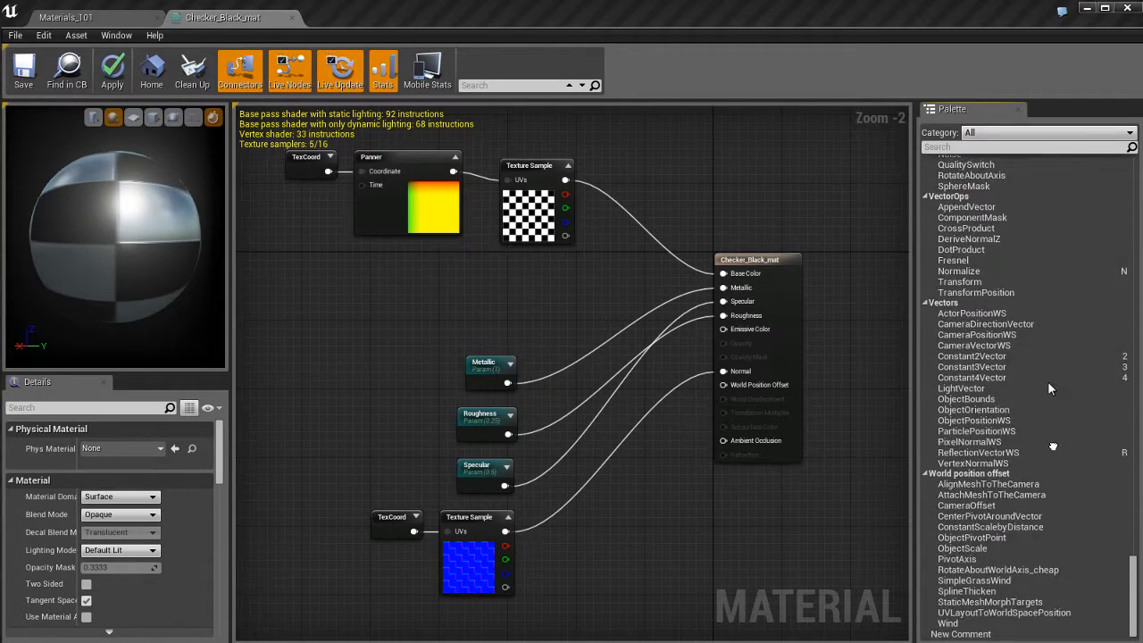
scroll(1047, 484, up, 10)
scroll(1047, 485, up, 20)
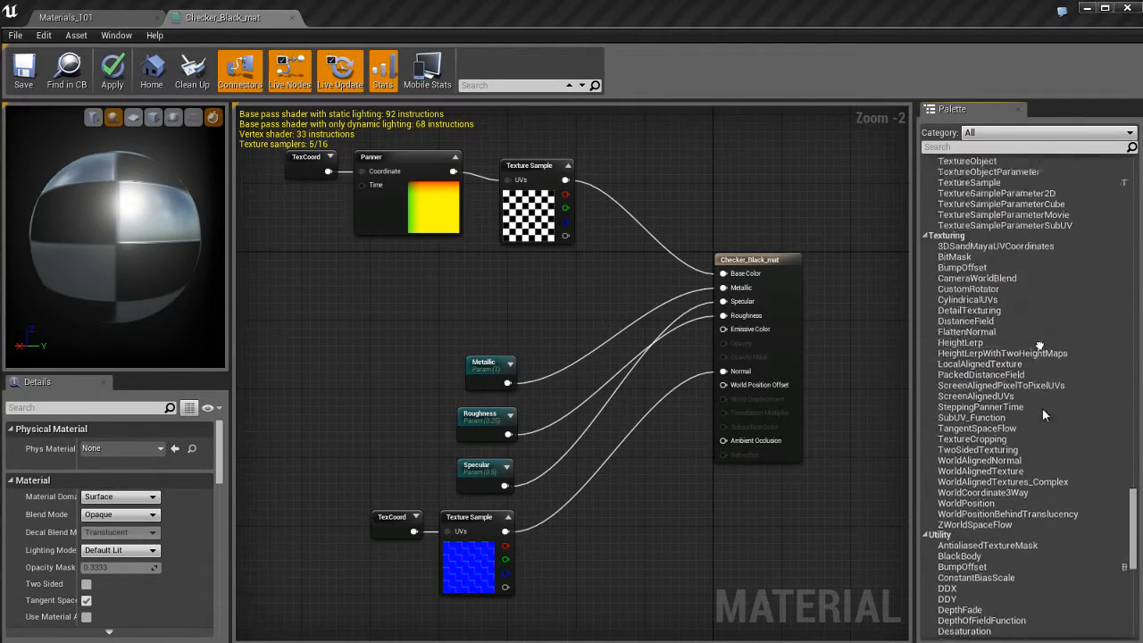
scroll(1036, 428, up, 15)
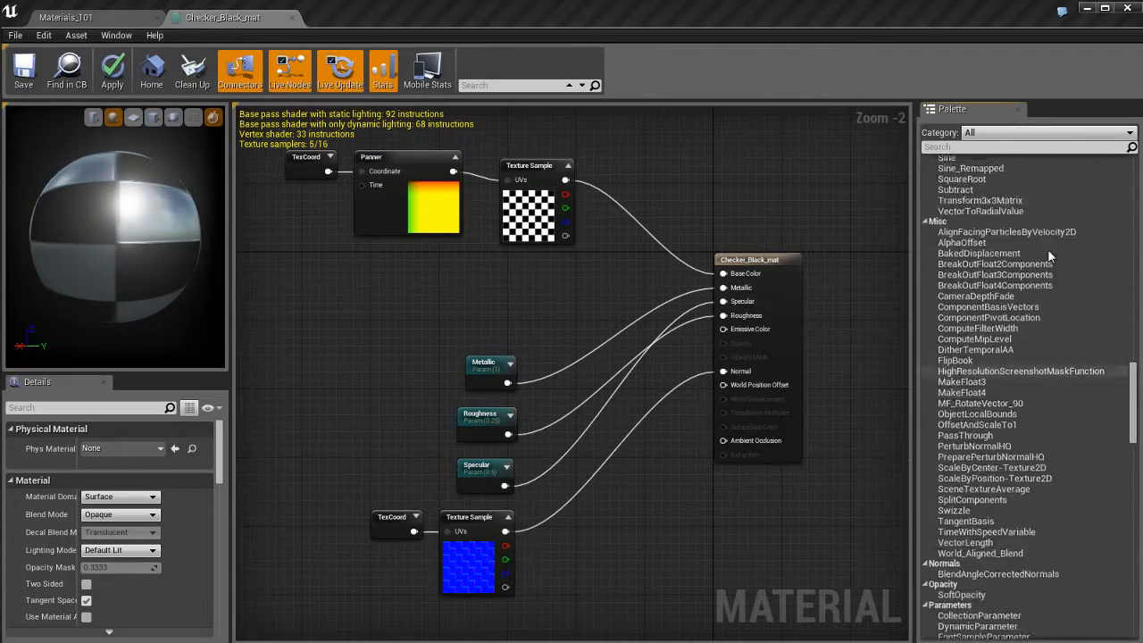
scroll(1040, 438, up, 15)
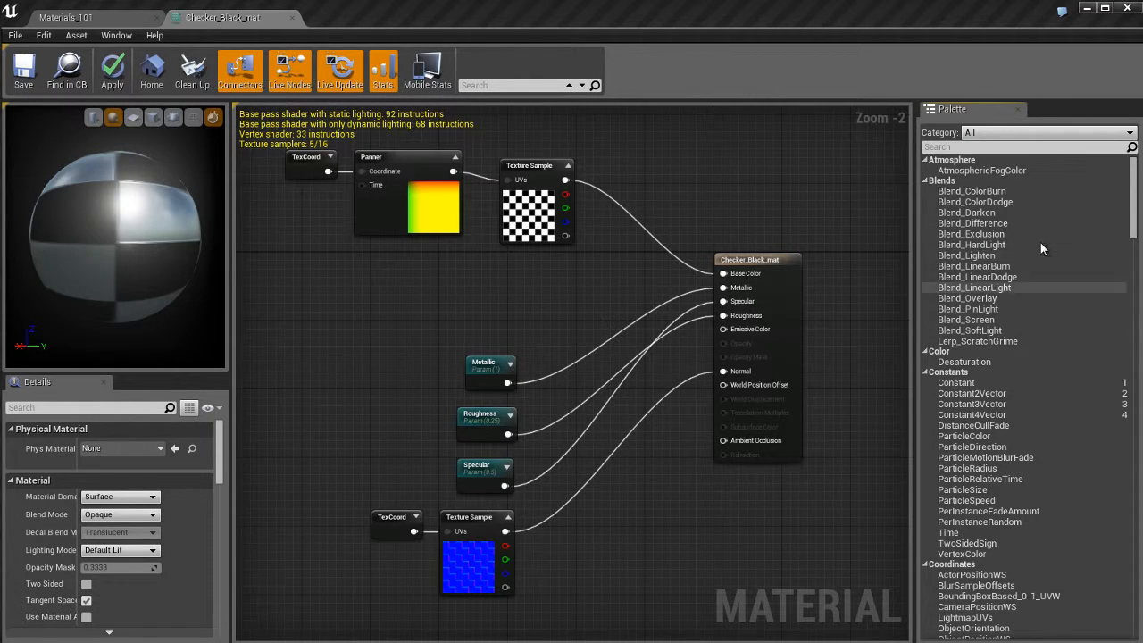
scroll(1062, 494, down, 10)
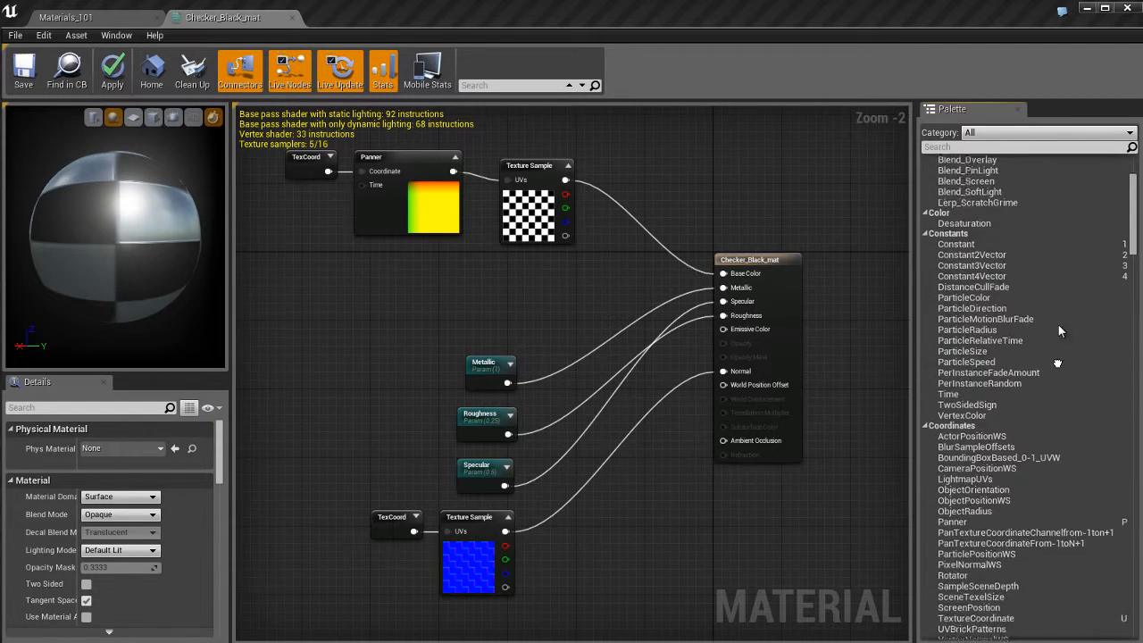
scroll(1054, 428, down, 6)
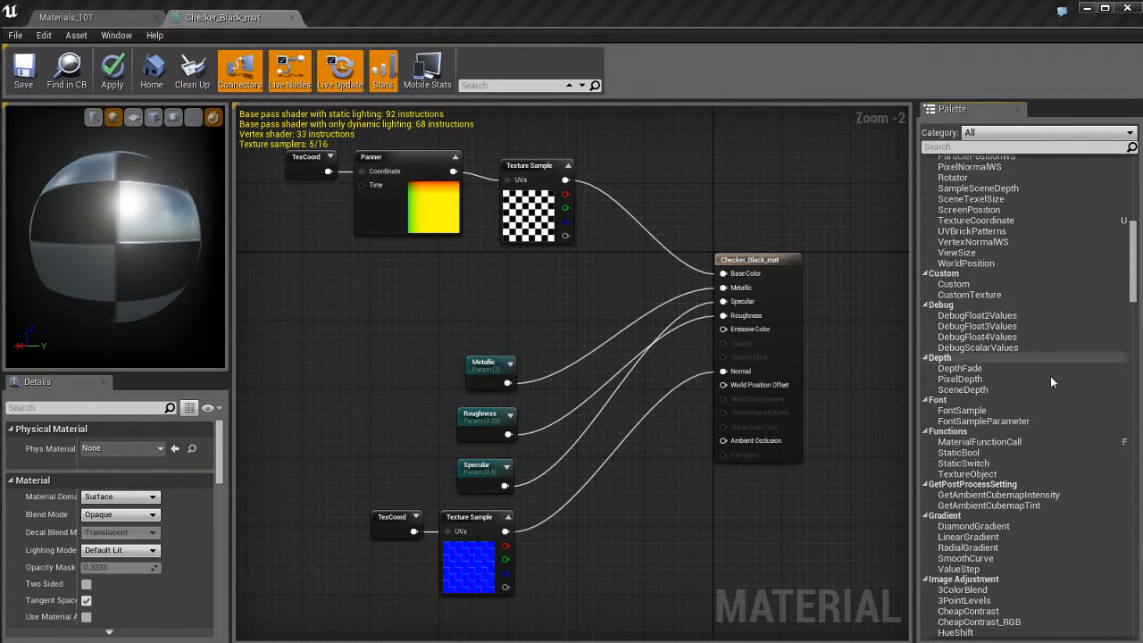
scroll(1058, 420, up, 12)
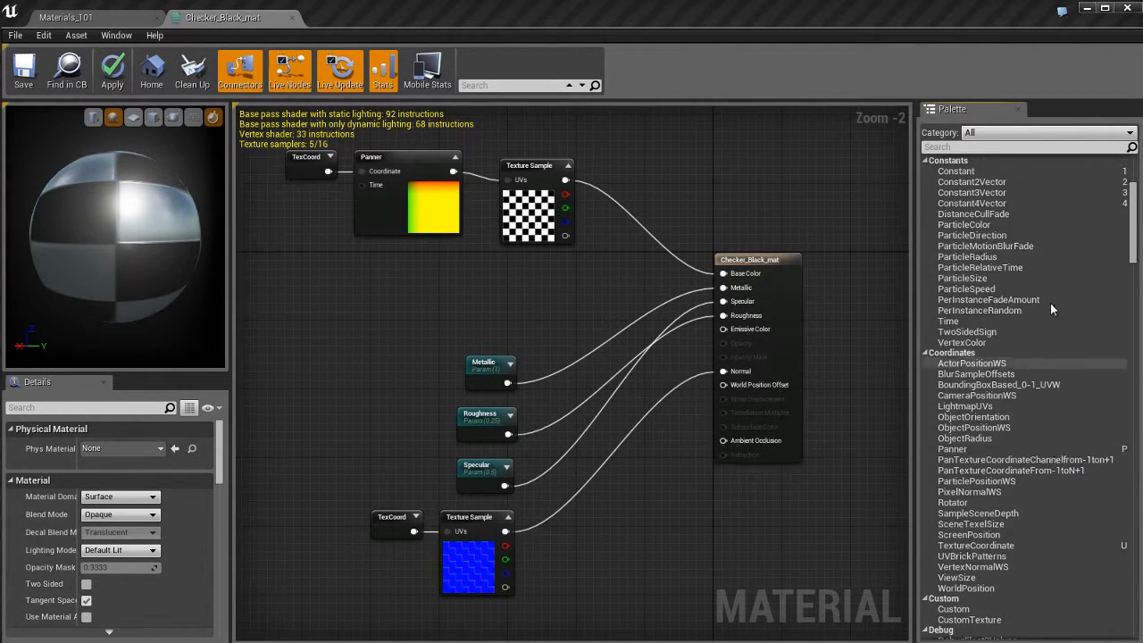
scroll(1058, 416, up, 2)
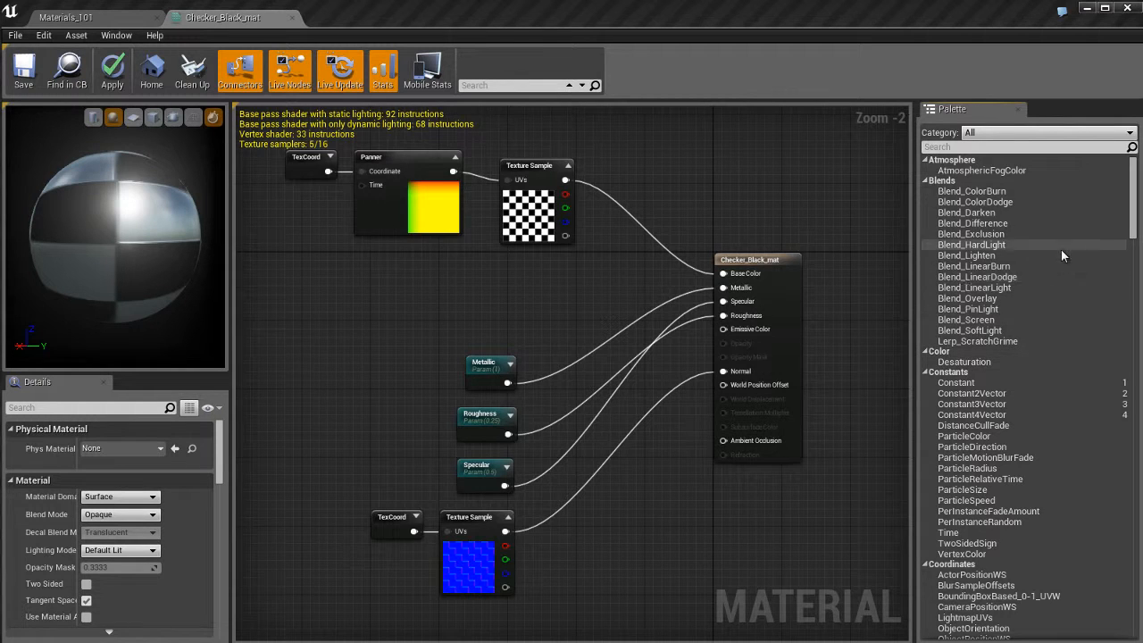
- Add a Constant3Vector node and a Constant4Vector node to the empty area beside the Metallic and Roughness parameters
scroll(1058, 286, down, 4)
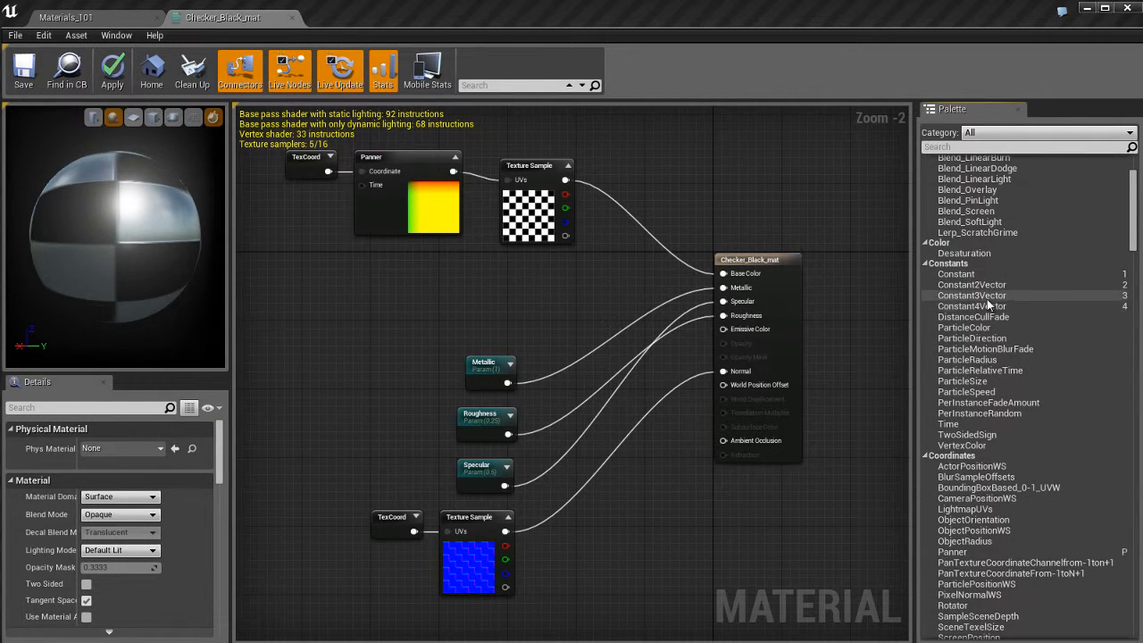
click(987, 296)
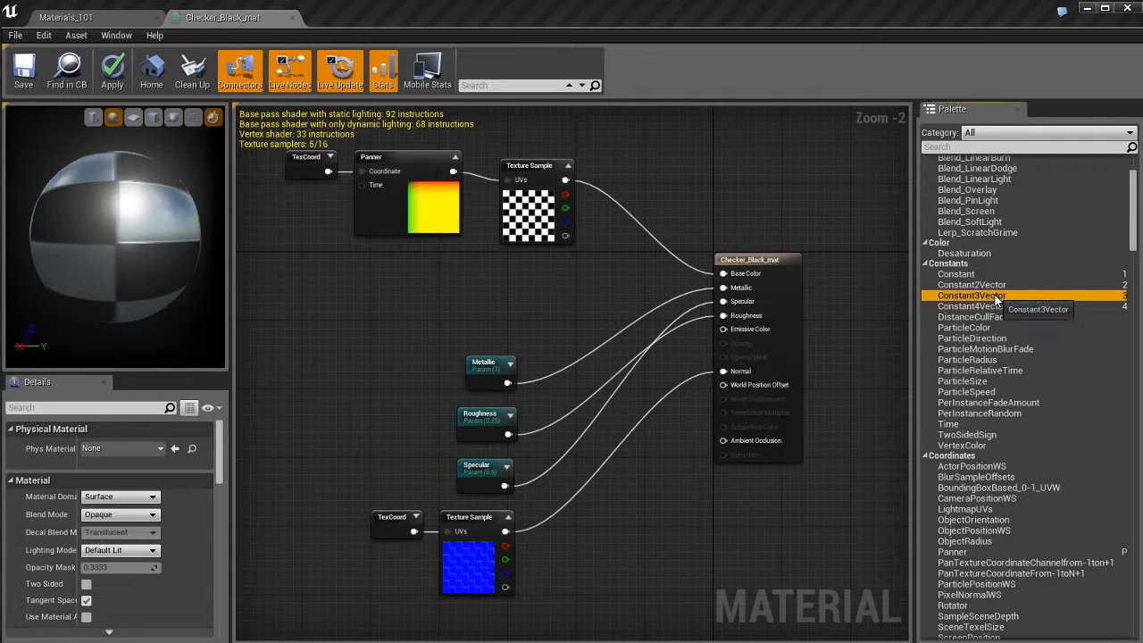
drag(996, 298, 407, 288)
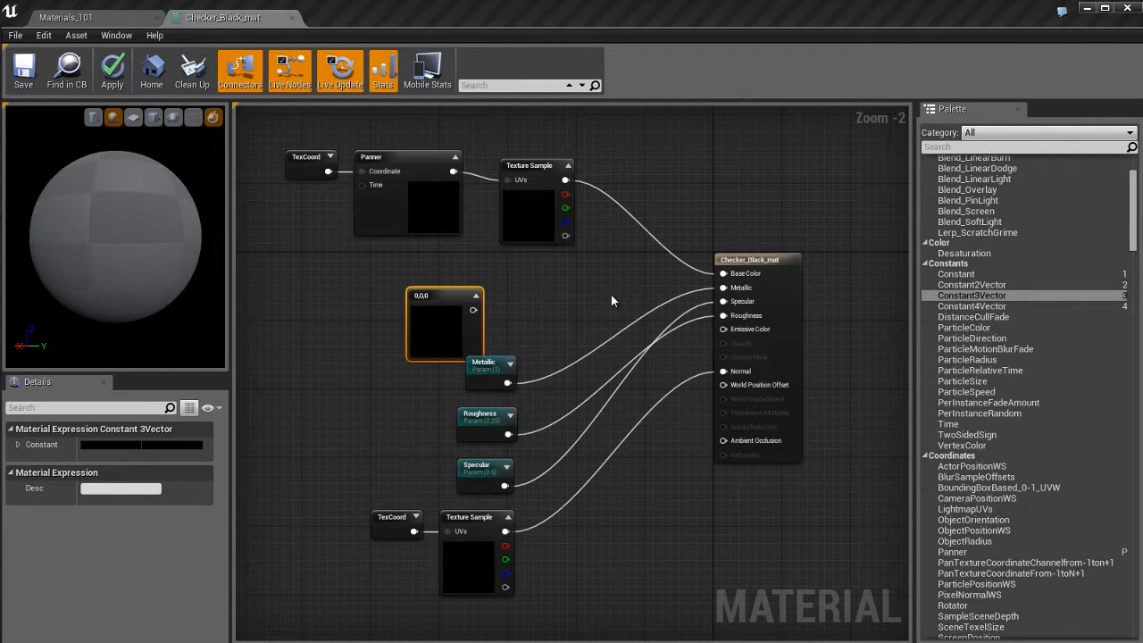
drag(986, 307, 334, 404)
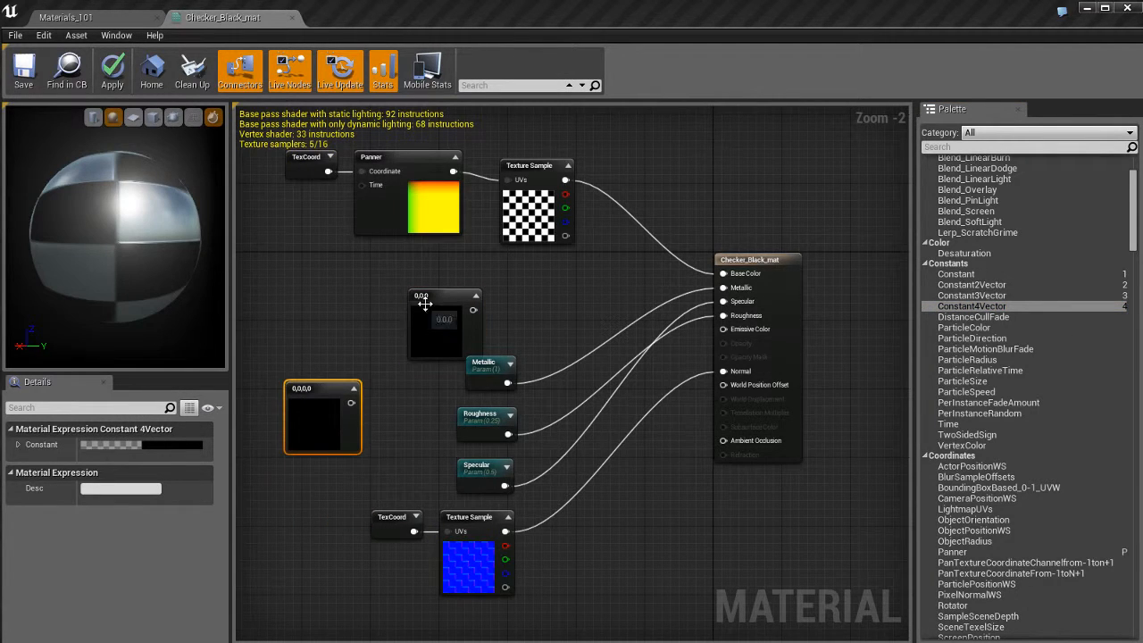
- Move the Constant3Vector node clear of the Metallic parameter, and delete both constant vector nodes
drag(425, 308, 387, 290)
drag(403, 366, 309, 449)
key(Delete)
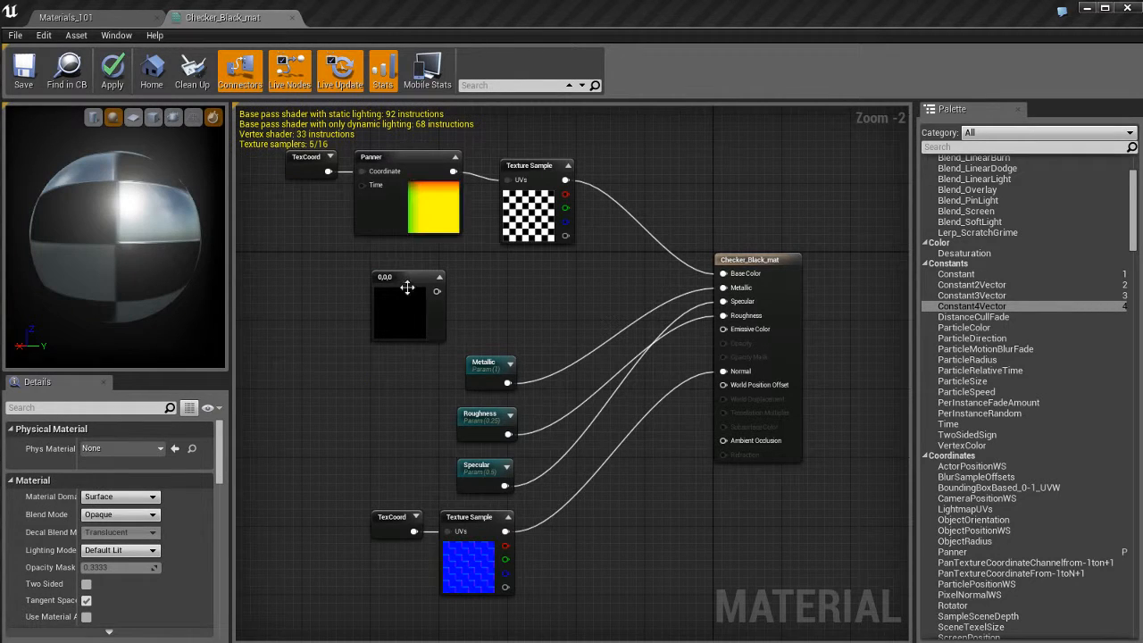
click(405, 277)
key(Delete)
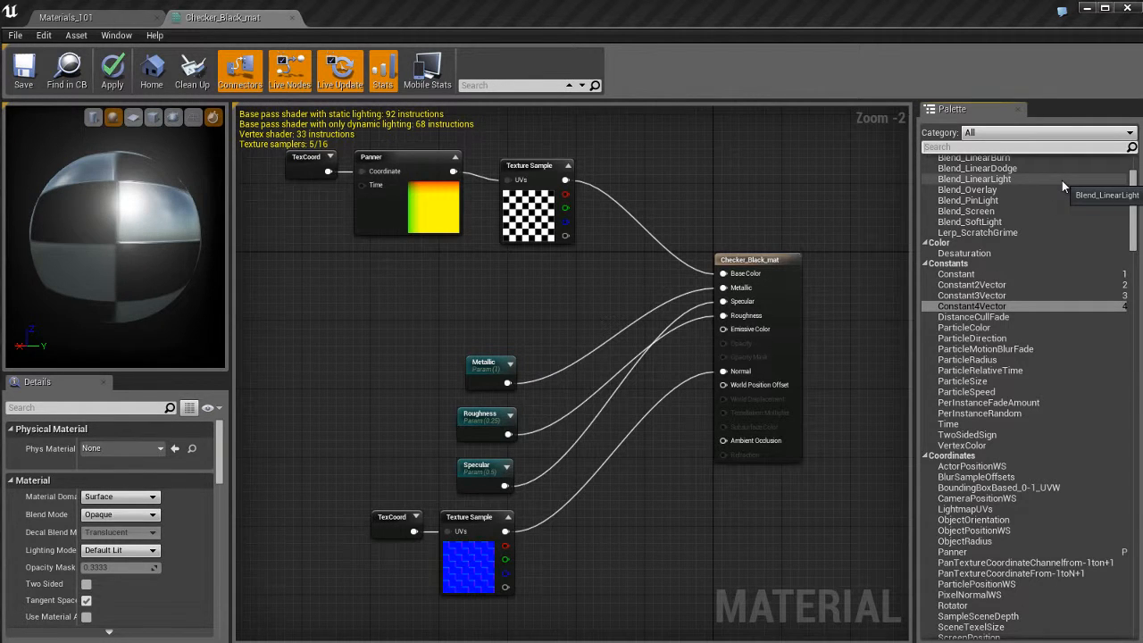
- Search the palette for "fresn" and place the Utility Fresnel node beneath the Panner node
text(fresn)
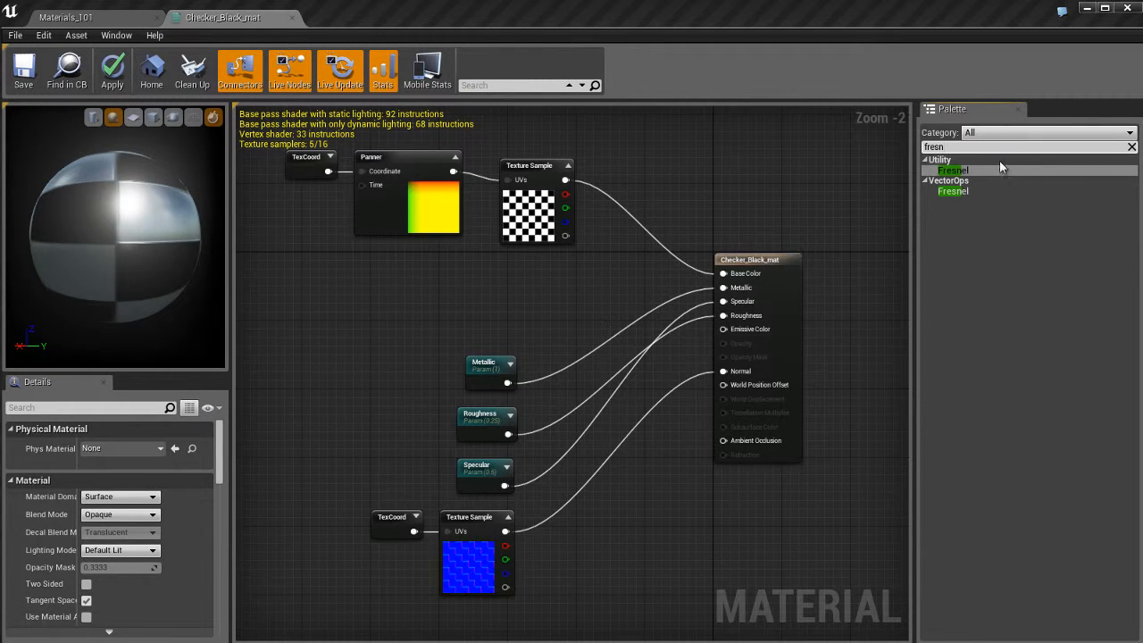
click(952, 169)
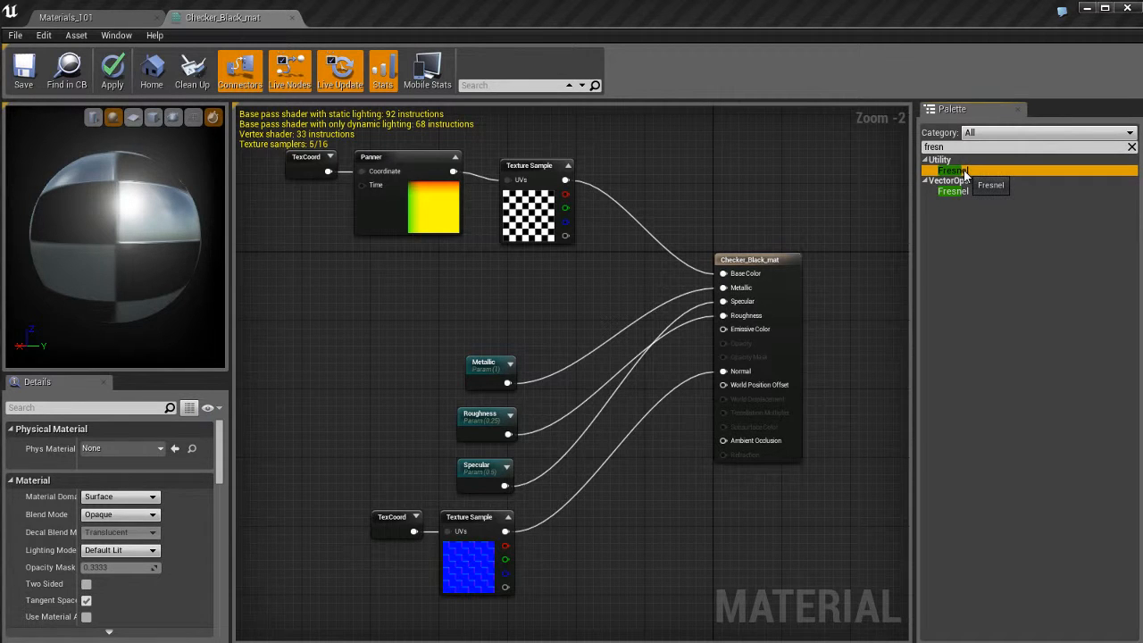
drag(965, 174, 390, 277)
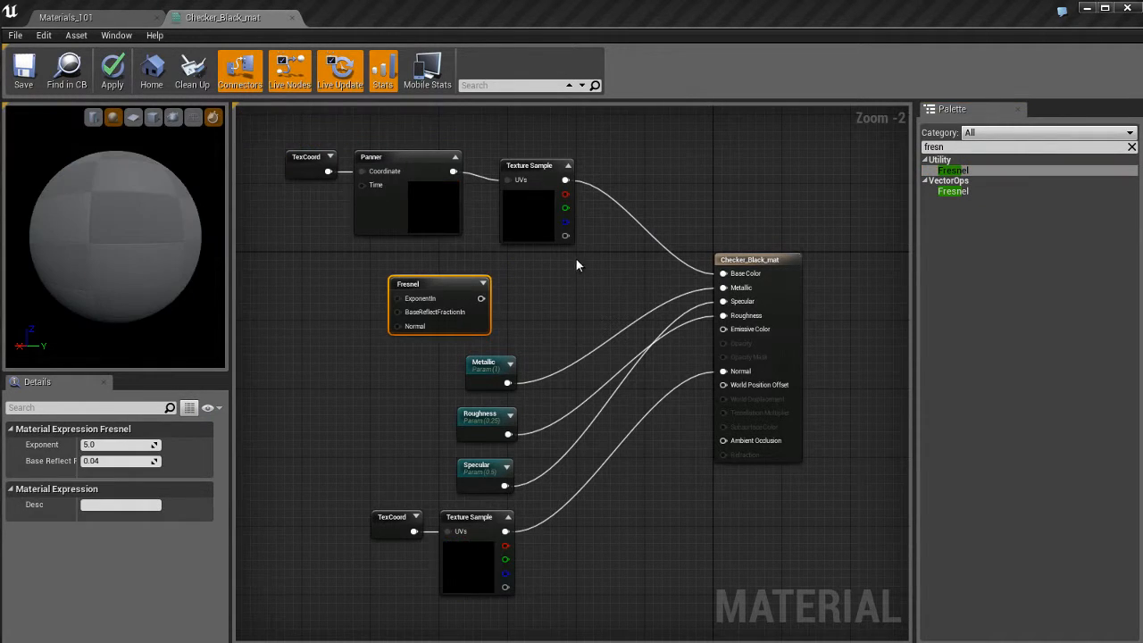
drag(455, 324, 420, 326)
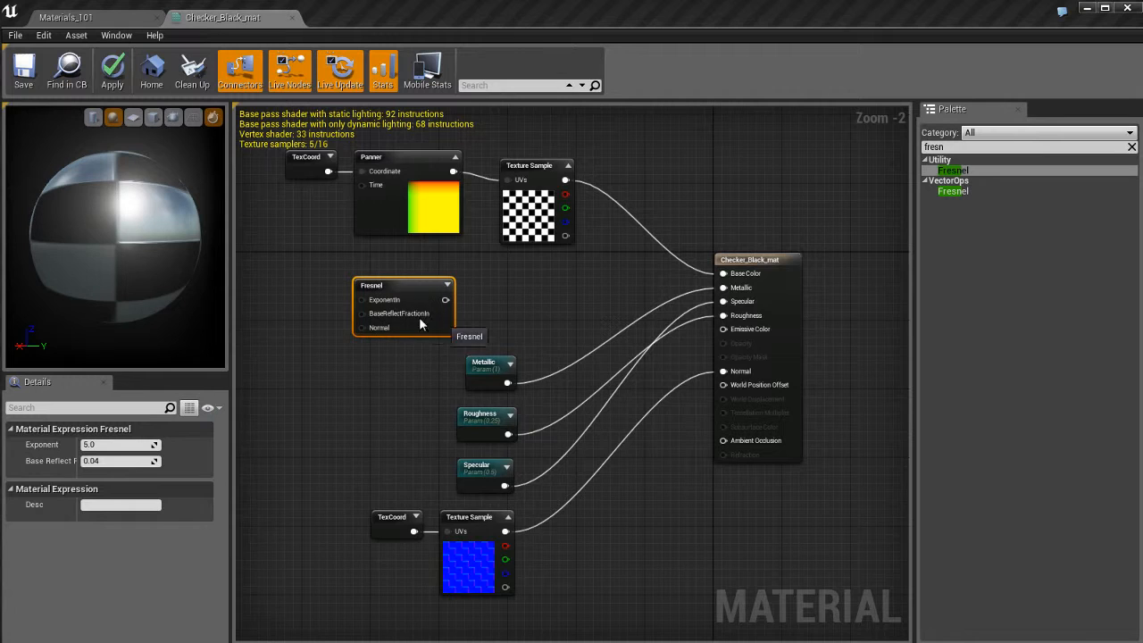
- Delete the Fresnel node from the graph and clear the palette search
scroll(517, 295, up, 2)
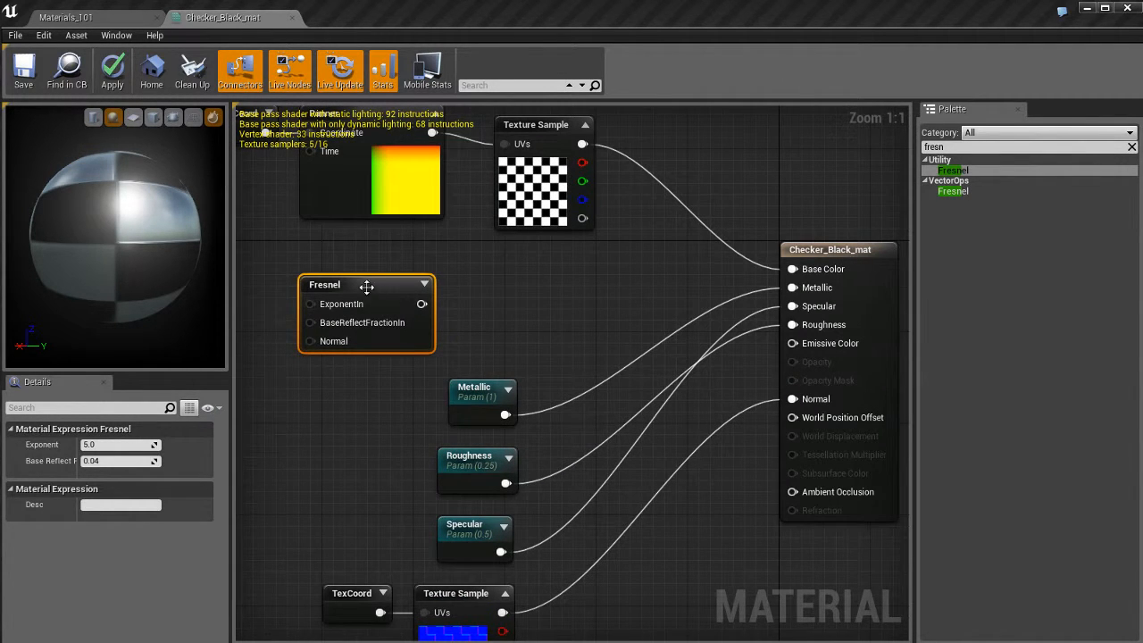
key(Delete)
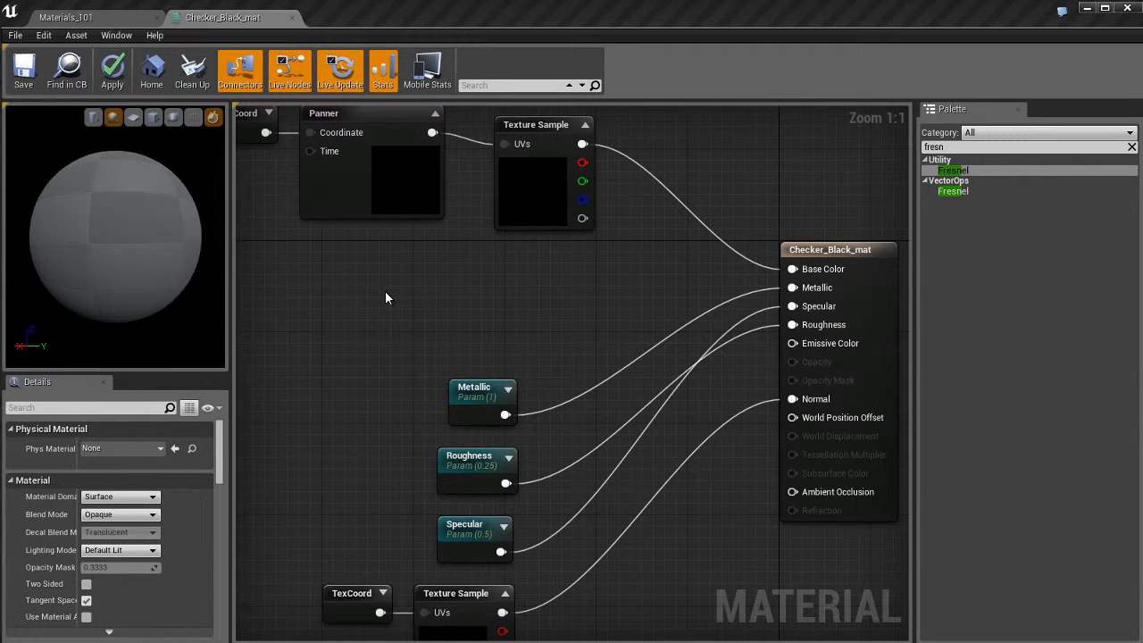
click(1132, 147)
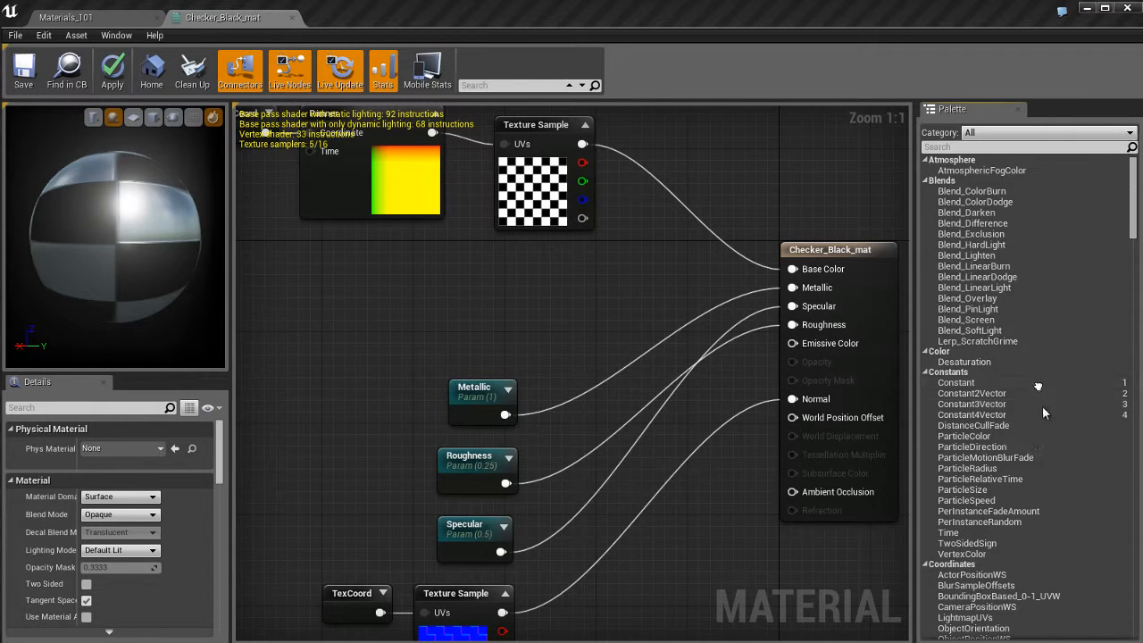
- Filter the palette to the Expressions category and look through its entries
click(1036, 132)
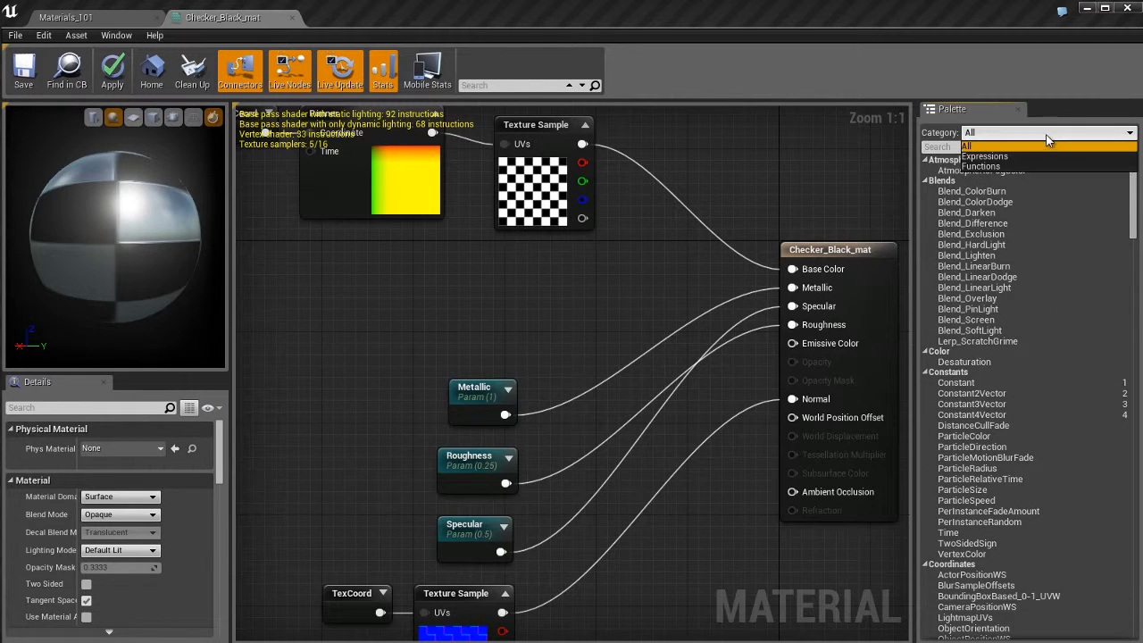
click(987, 157)
scroll(1054, 268, down, 15)
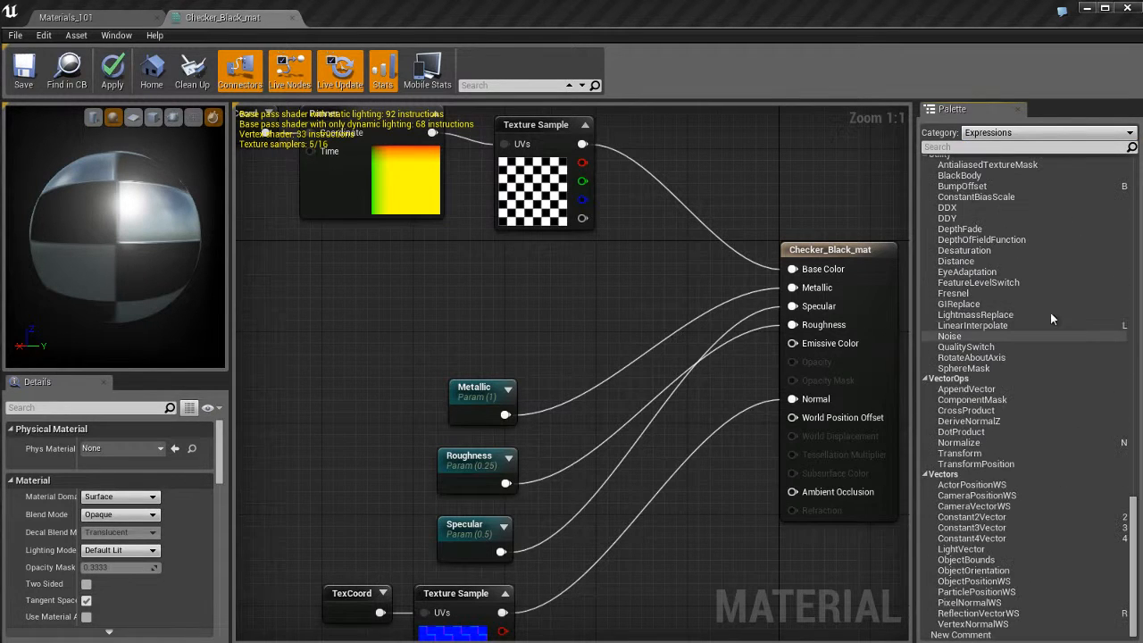
- Switch the palette filter to the Functions category and look through the material functions
click(1036, 133)
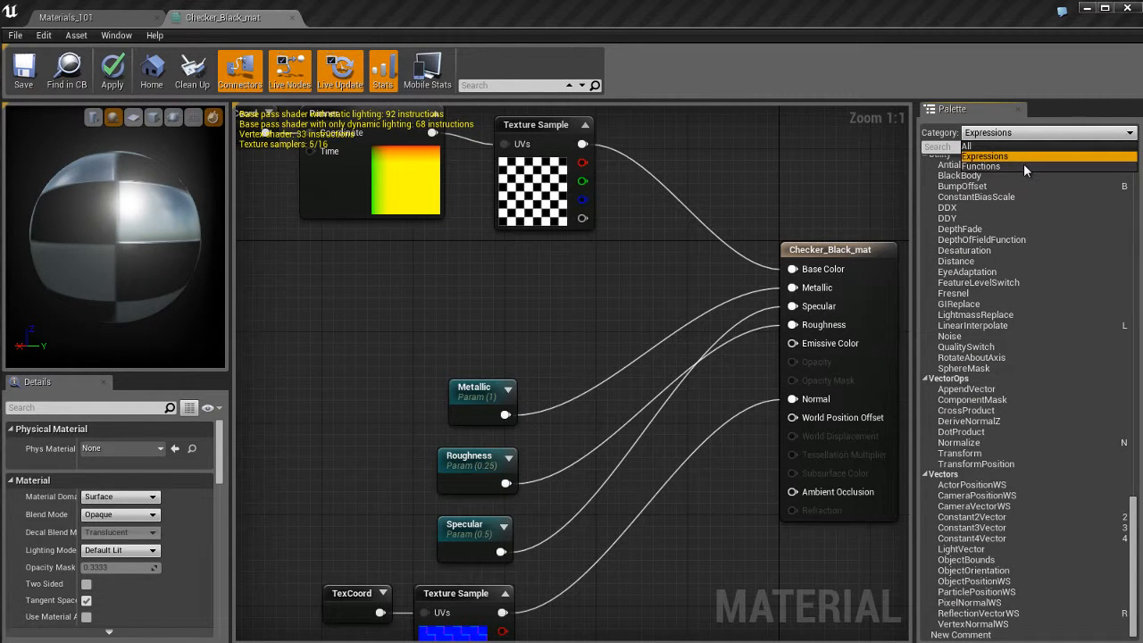
click(1024, 165)
scroll(1046, 304, down, 5)
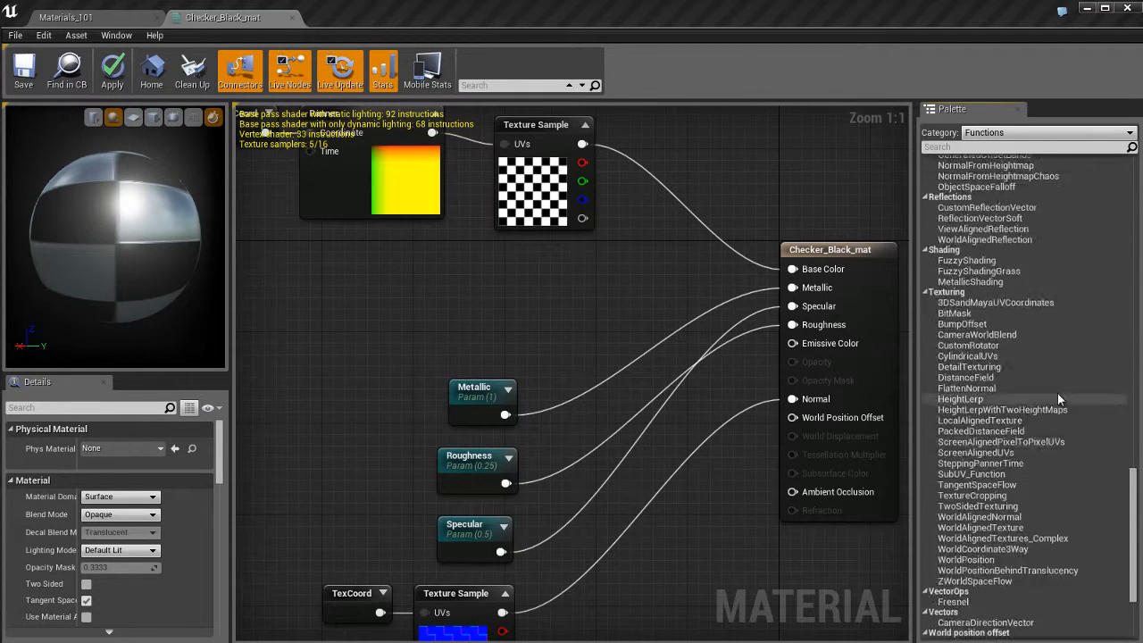
- Look through the material functions from Blends to Misc, and set the palette category back to All
scroll(1052, 375, up, 10)
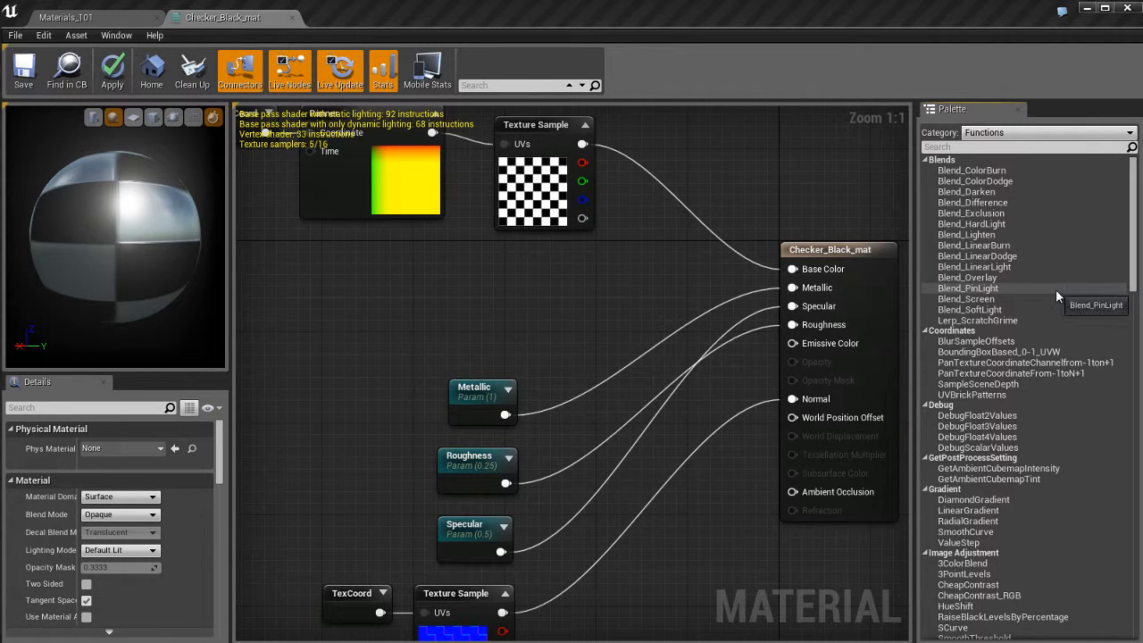
scroll(1054, 307, down, 15)
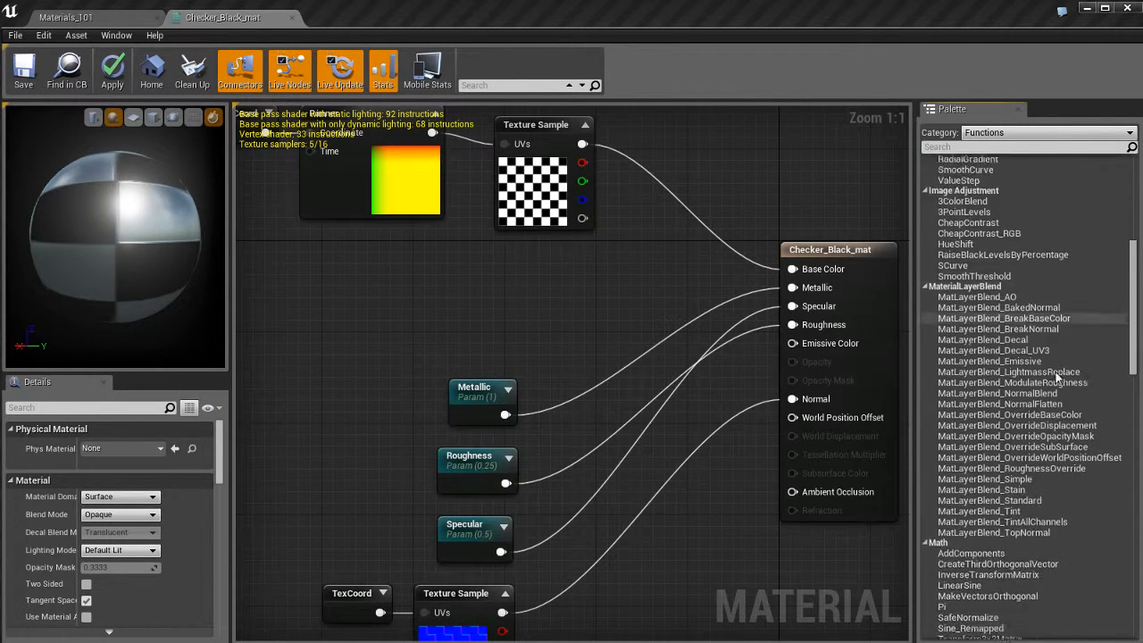
scroll(1050, 327, down, 10)
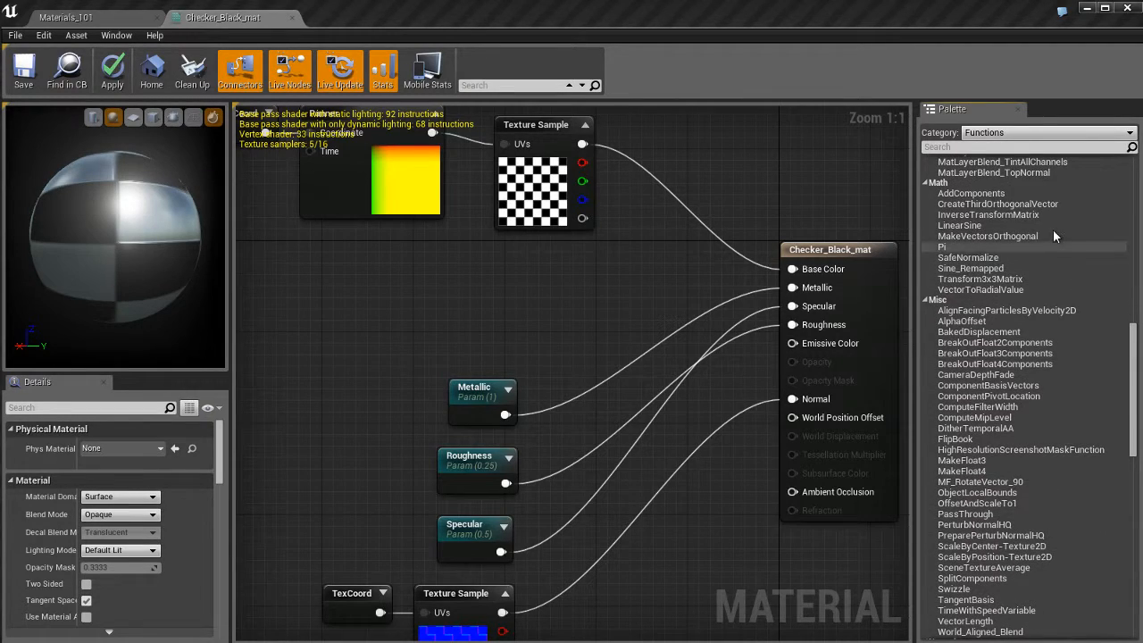
scroll(1052, 304, up, 3)
scroll(1029, 366, up, 9)
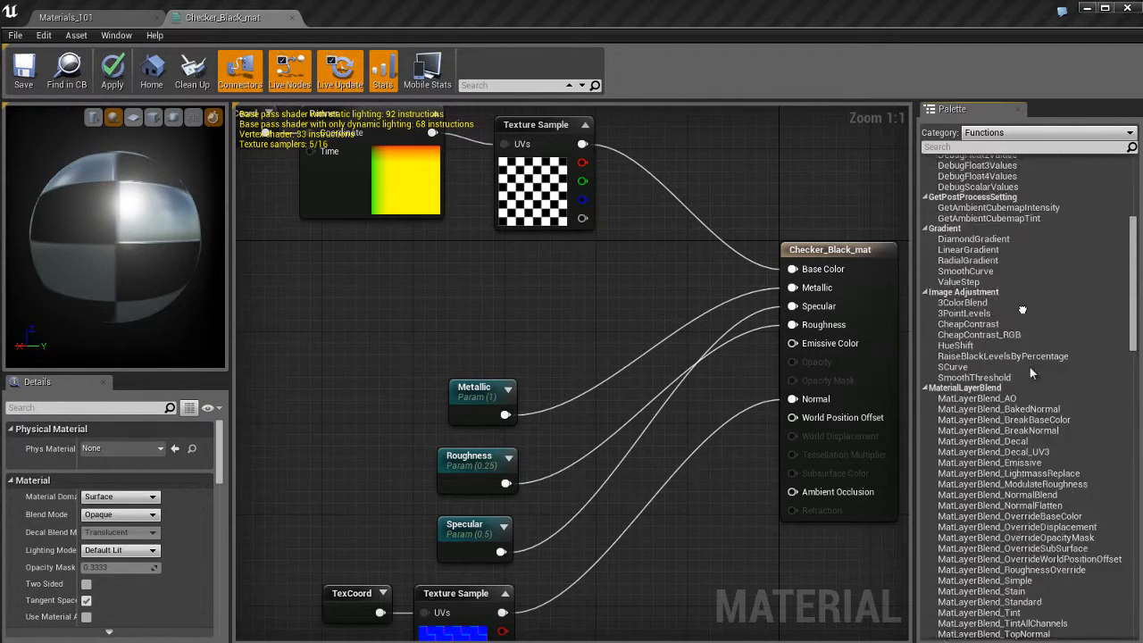
click(1027, 132)
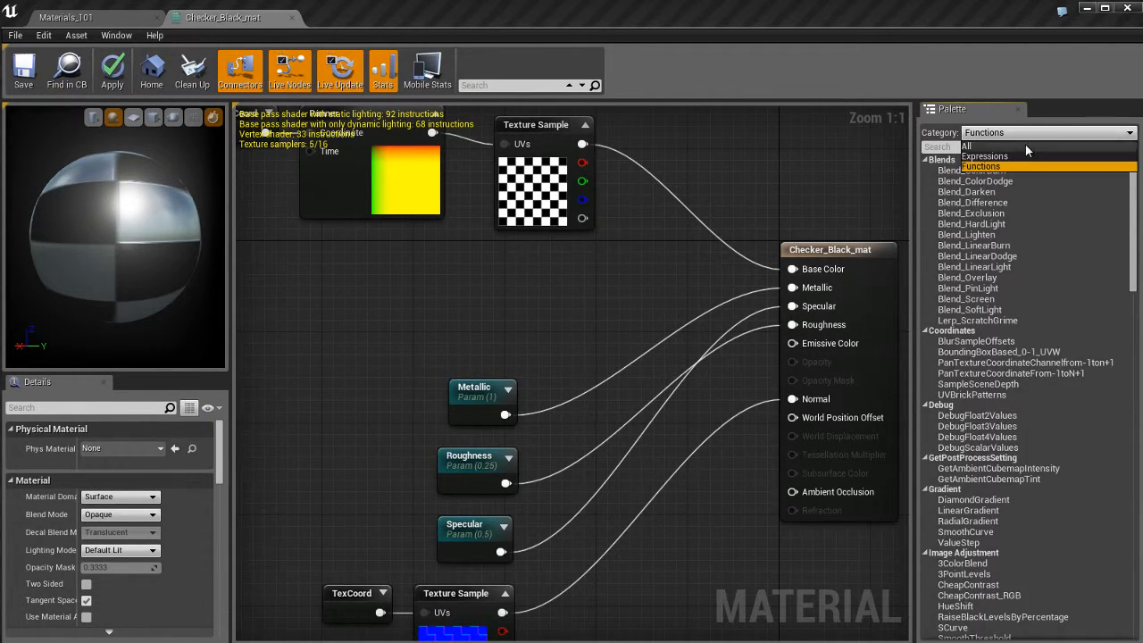
click(1025, 144)
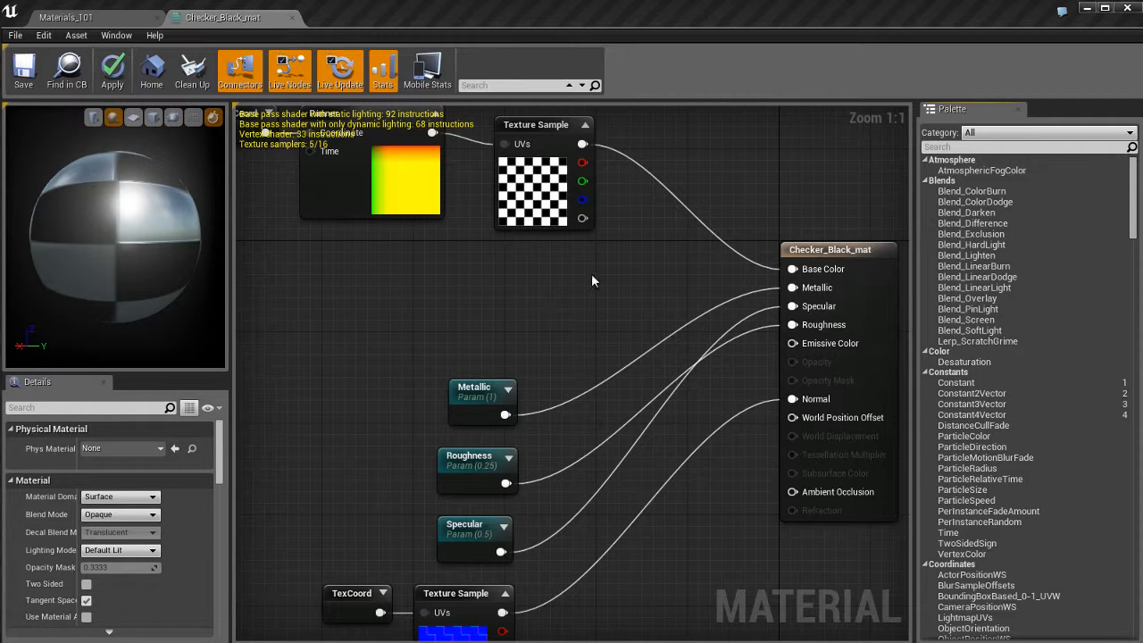
- Open the node list in an empty graph area, look through its categories and close it without adding anything
right_click(541, 286)
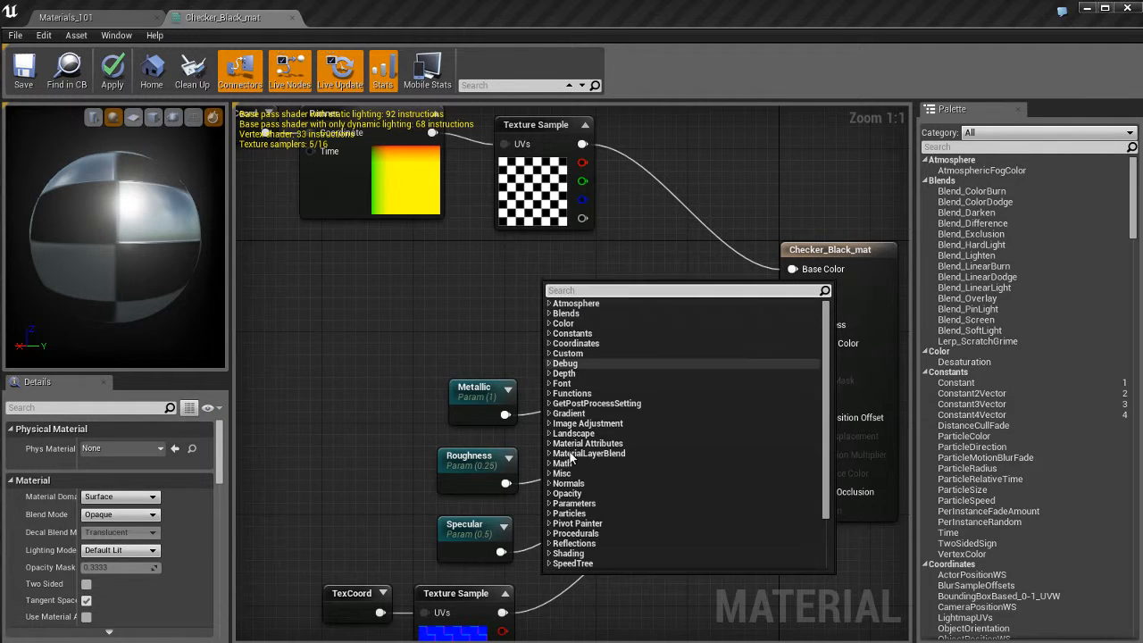
scroll(582, 454, down, 3)
scroll(581, 458, up, 3)
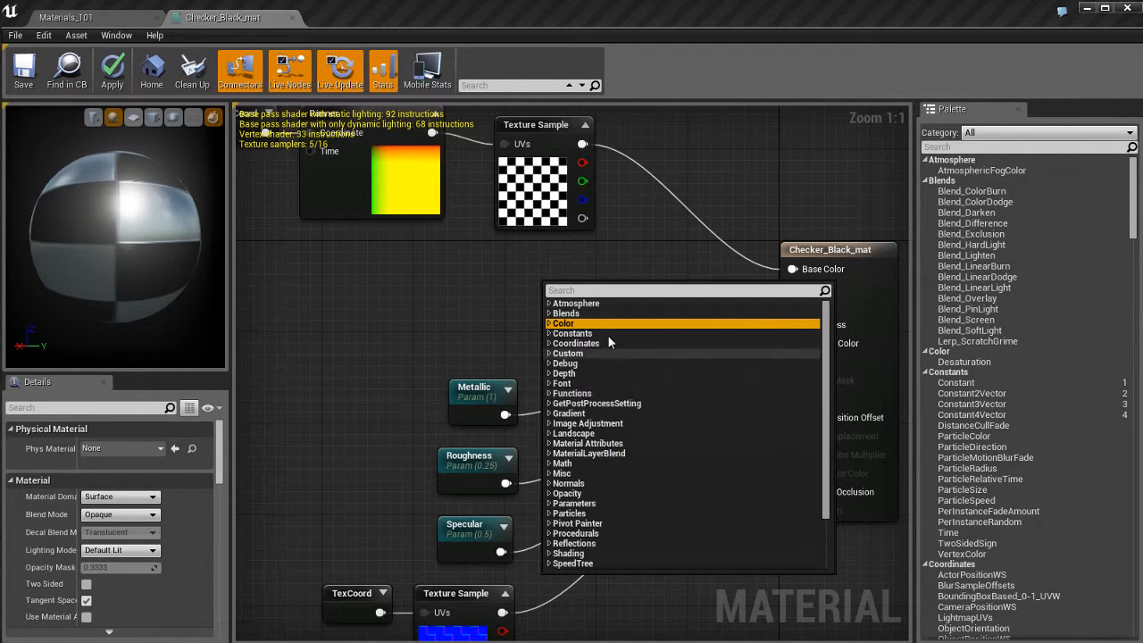
right_click(470, 281)
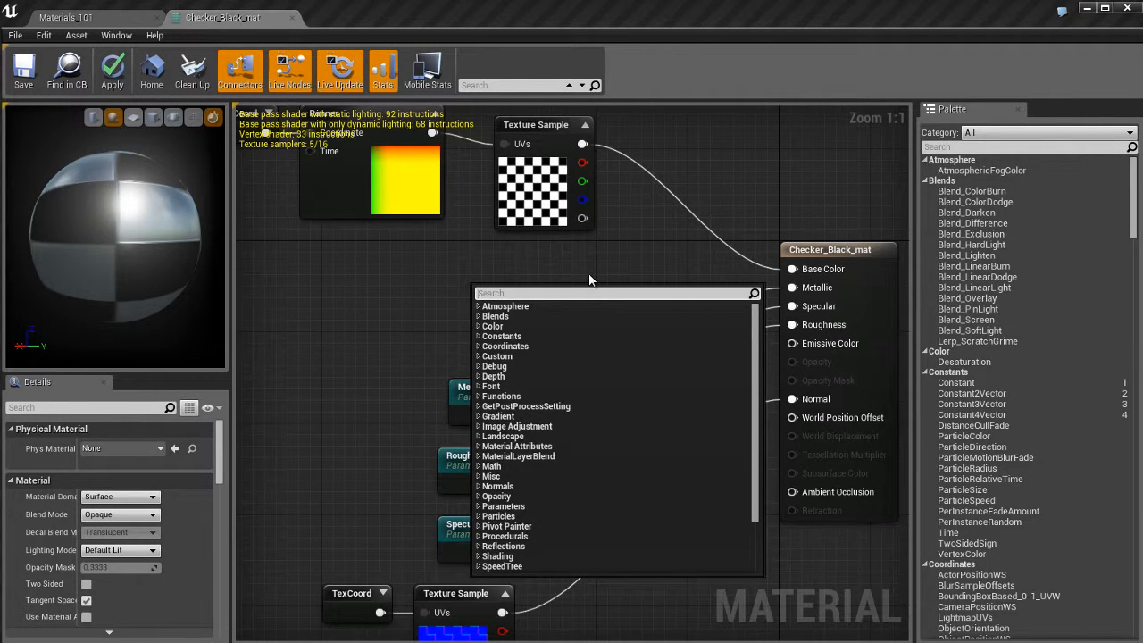
key(Escape)
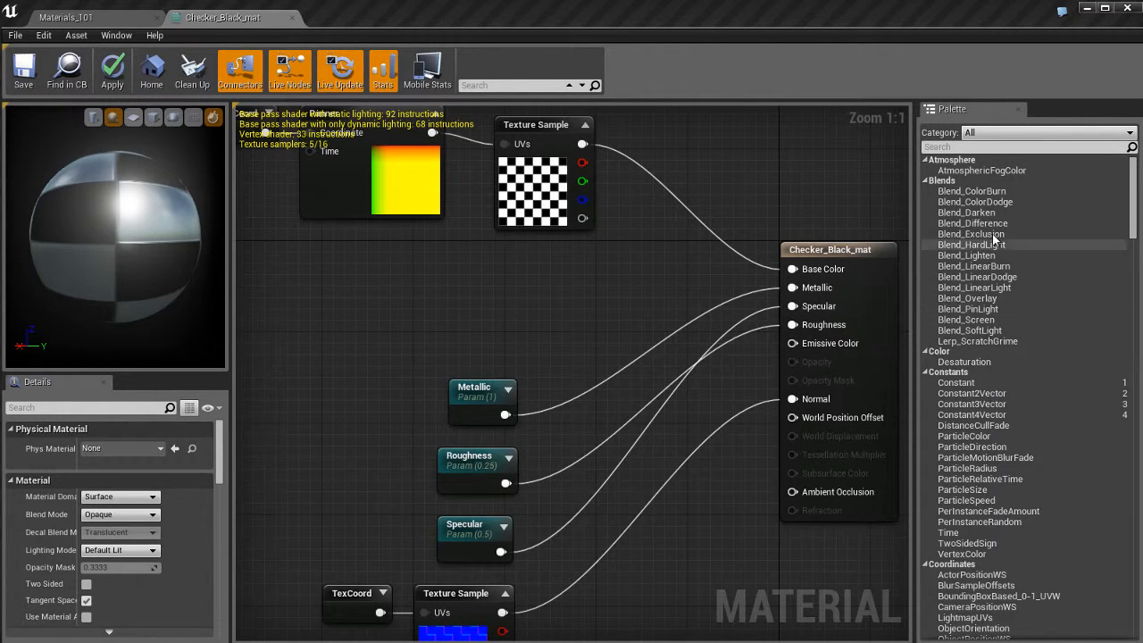
- Add a Desaturation node from the Color category beneath the checker Texture Sample, and delete it again
right_click(555, 271)
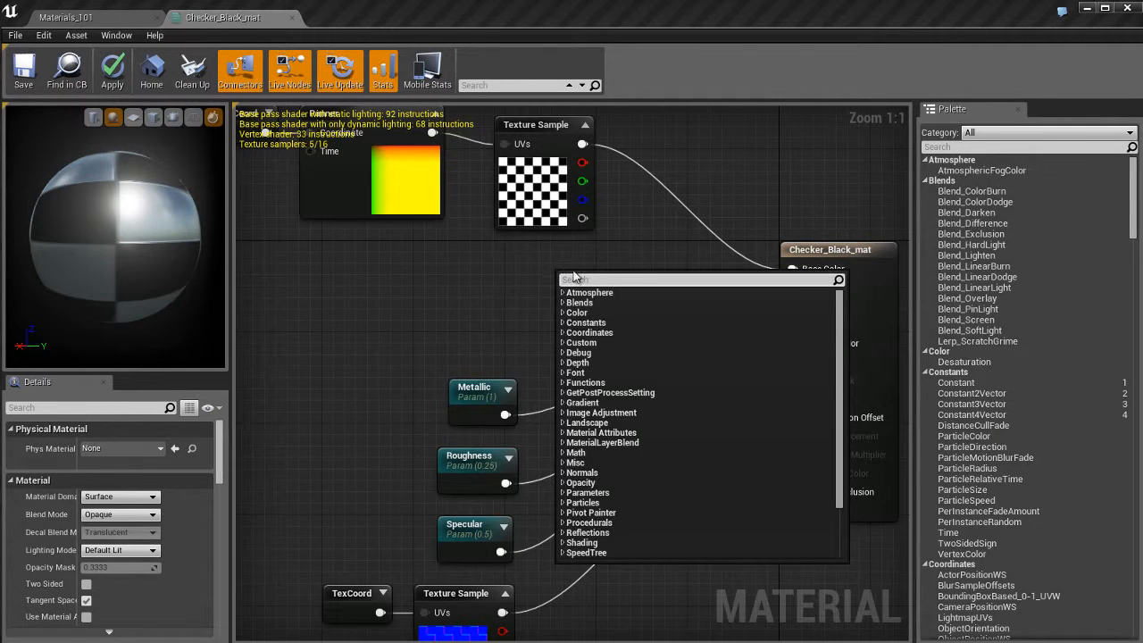
click(580, 314)
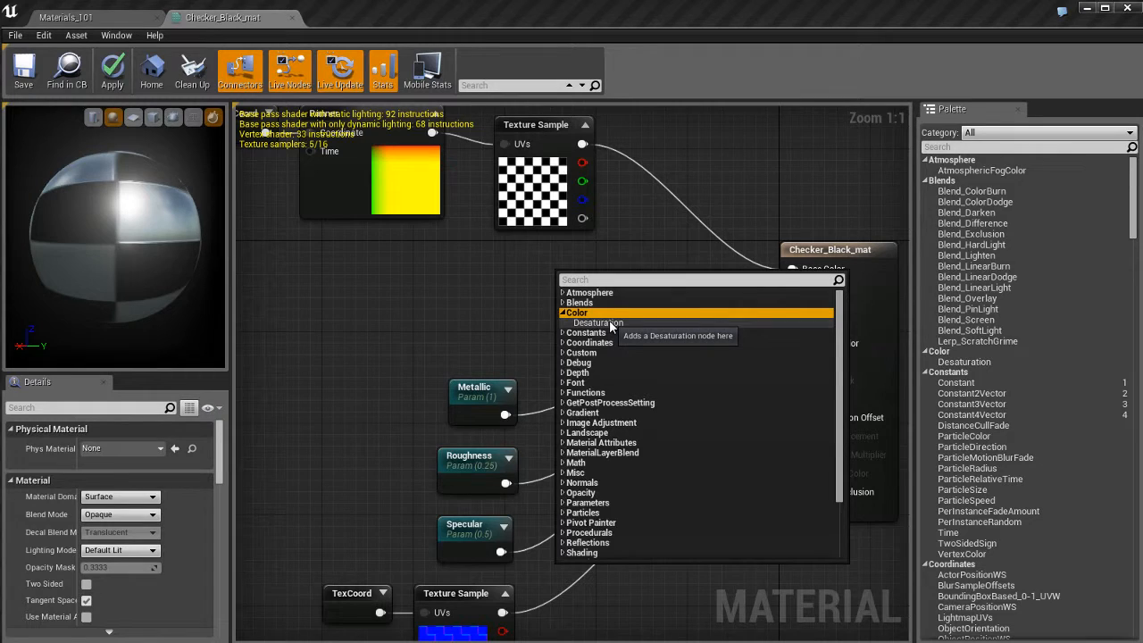
click(609, 322)
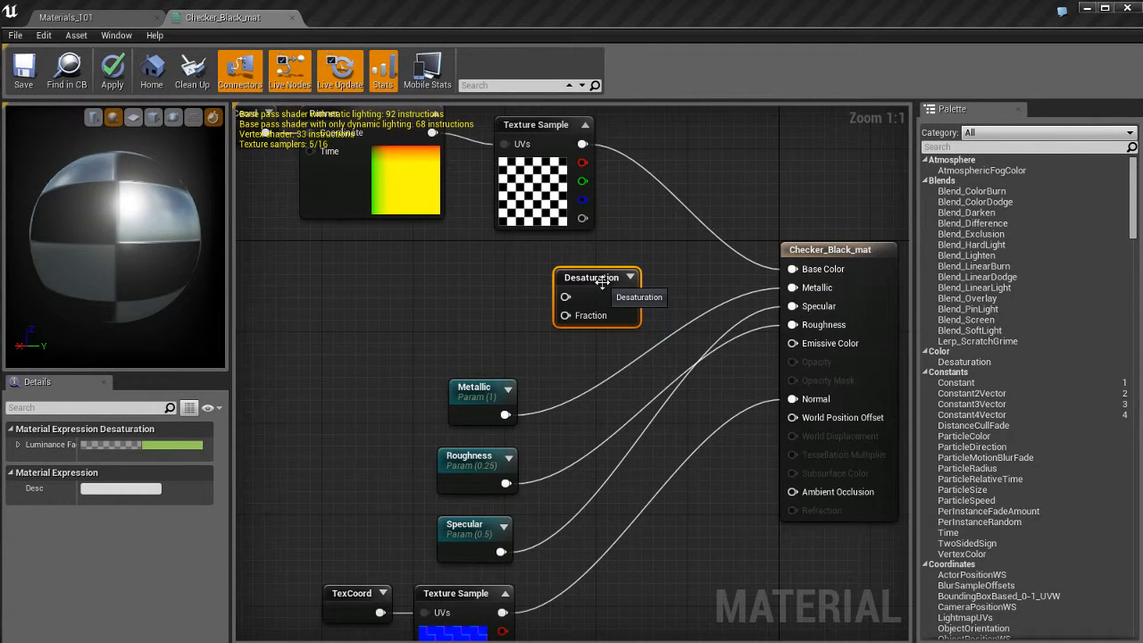
key(Delete)
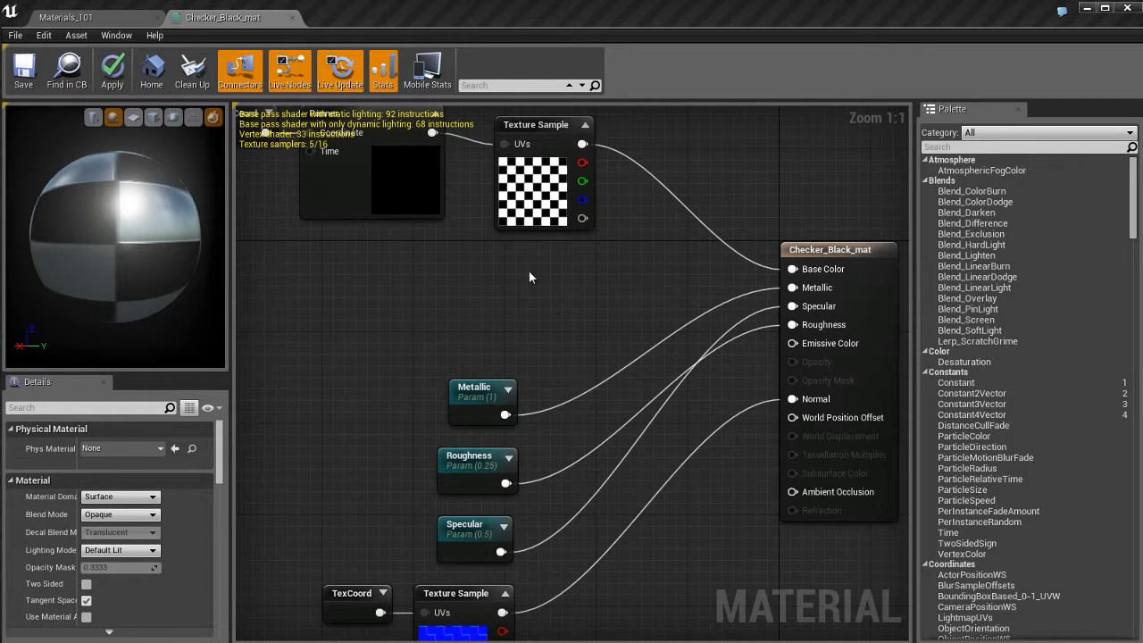
- Search the graph's node list for "fresn", add the Utility Fresnel node beneath the checker Texture Sample, and delete it
right_click(532, 271)
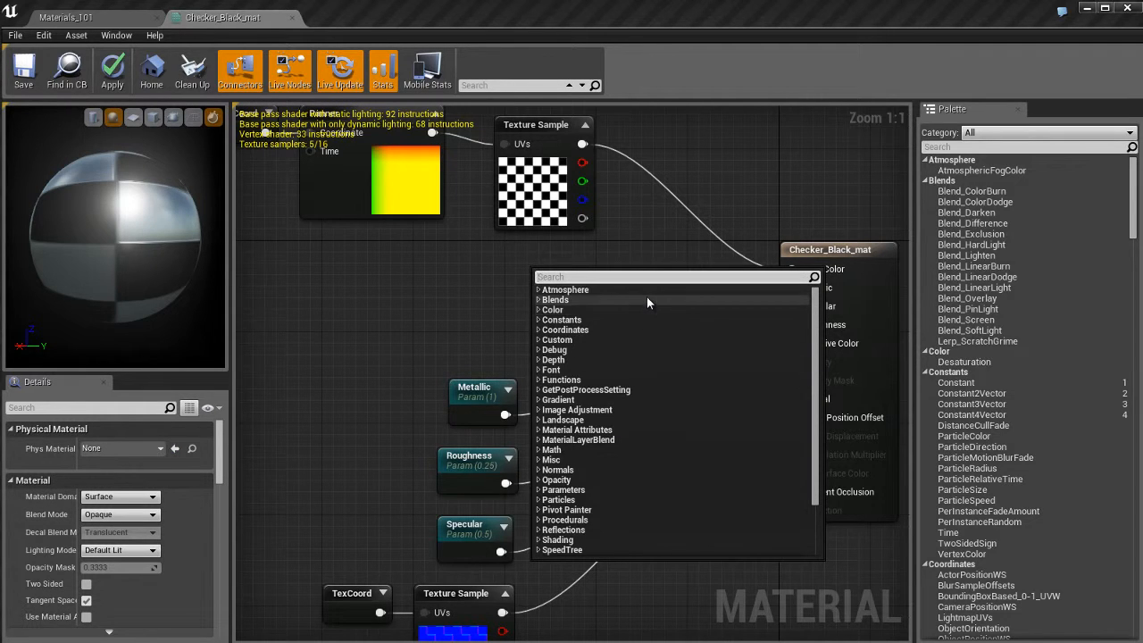
text(fresn)
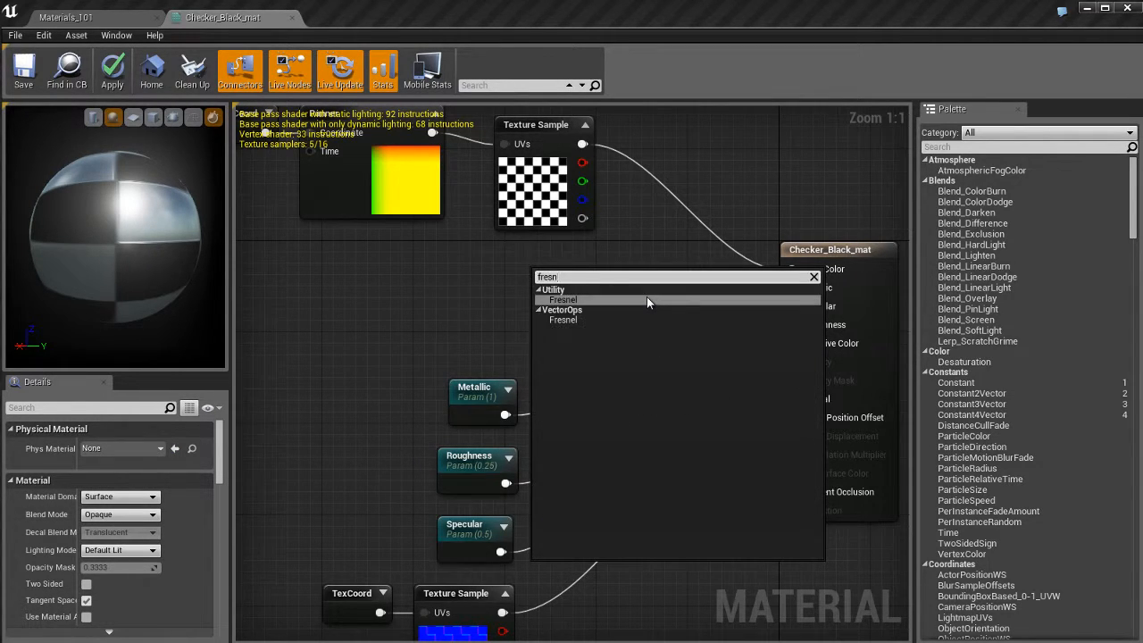
click(563, 300)
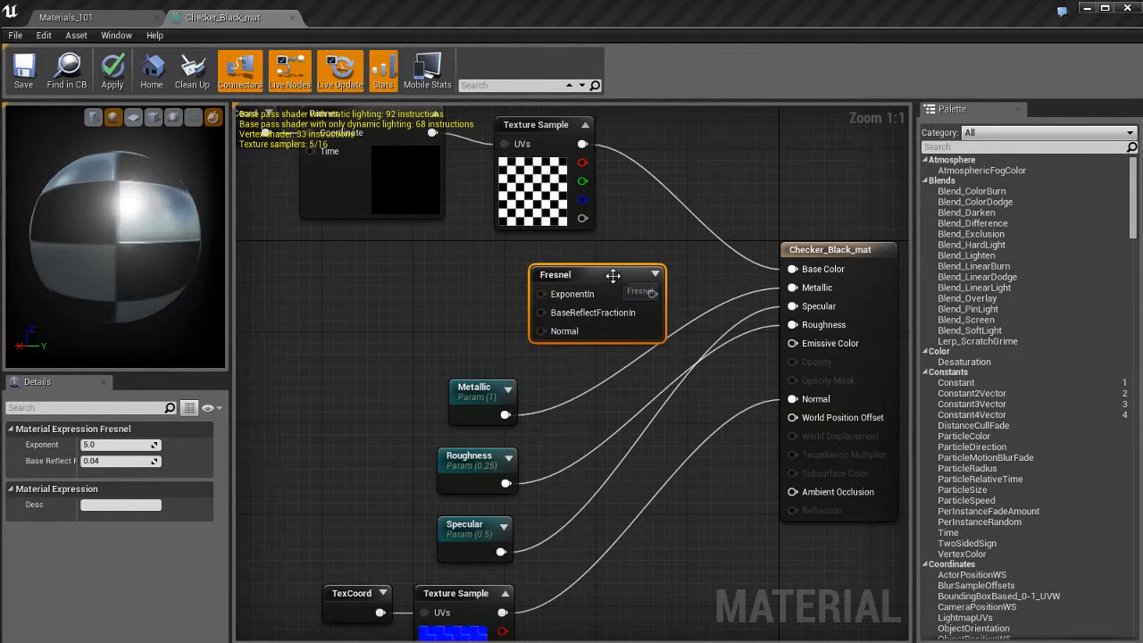
drag(613, 276, 548, 275)
key(Delete)
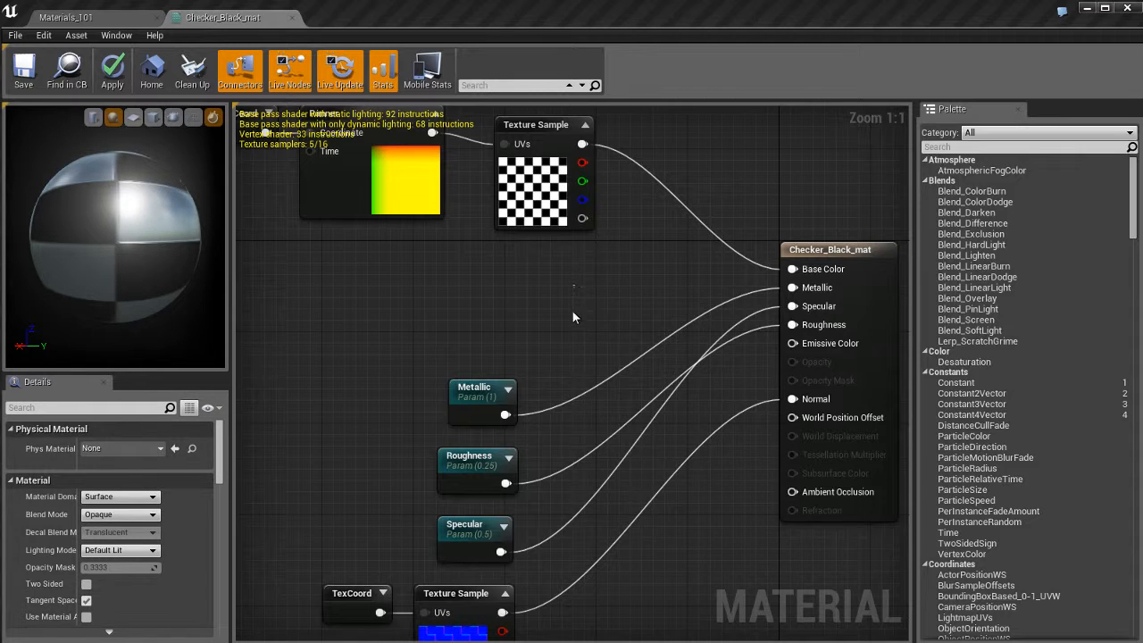
- Add a Panner node below the main material node and a TexCoord node above and left of the Metallic parameter
right_drag(671, 561, 646, 455)
mouse_move(640, 528)
right_down()
mouse_move(637, 450)
mouse_move(643, 539)
mouse_move(634, 514)
right_up()
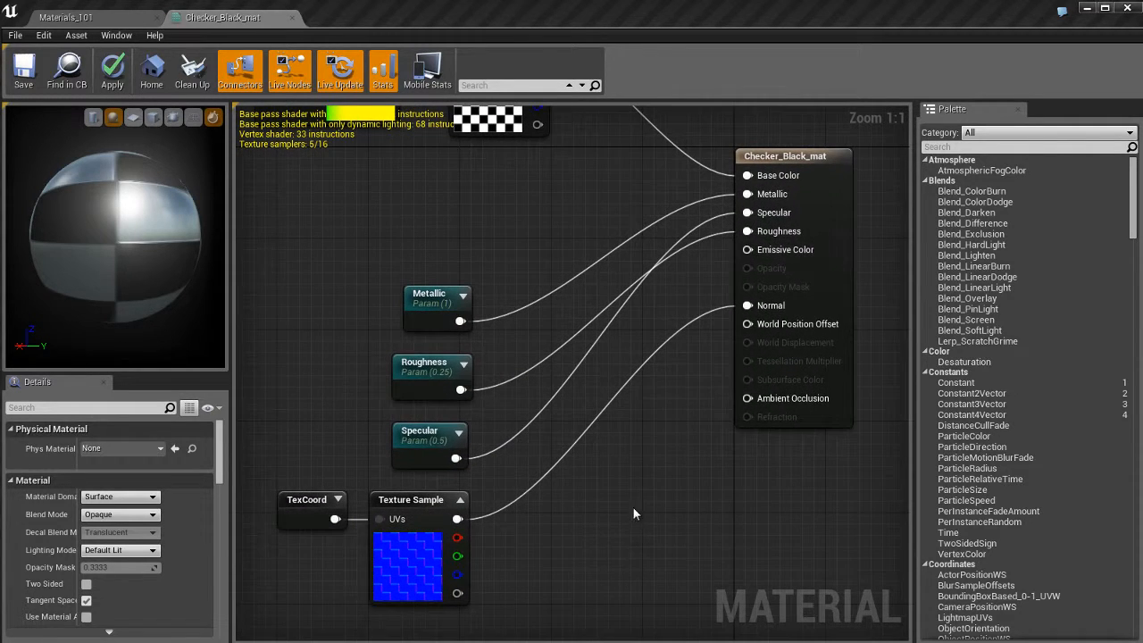
click(649, 468)
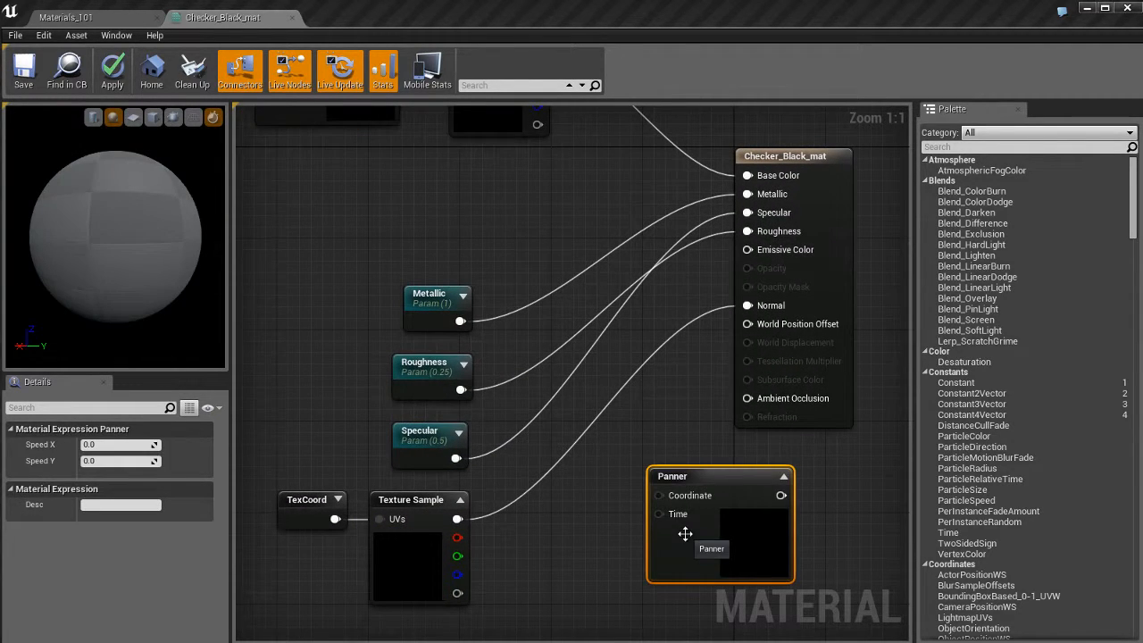
click(479, 194)
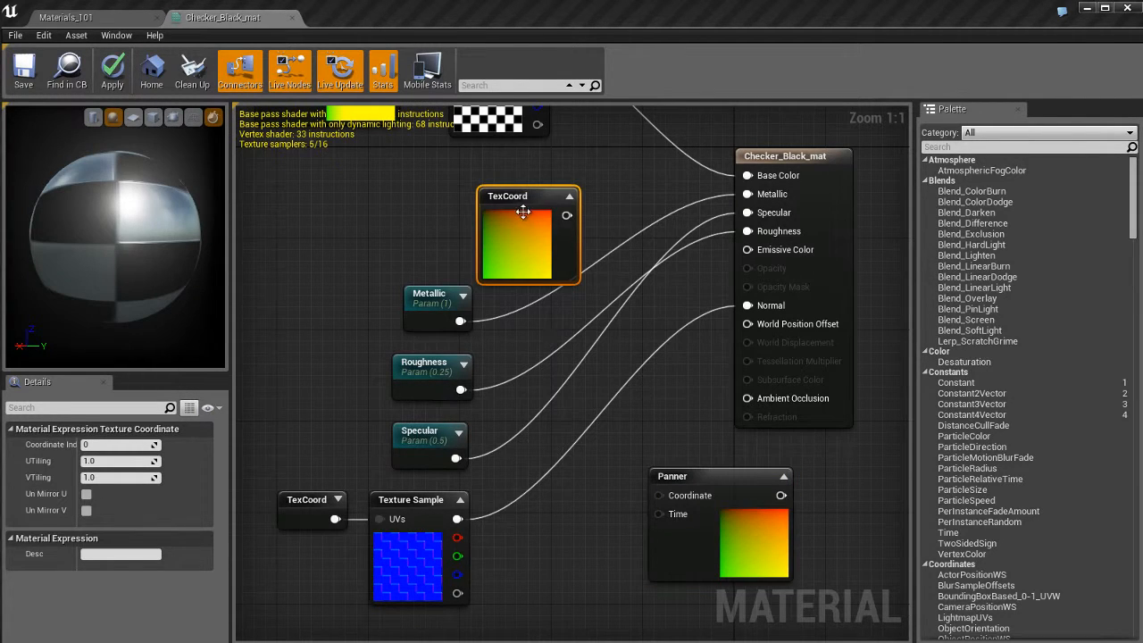
drag(522, 212, 321, 194)
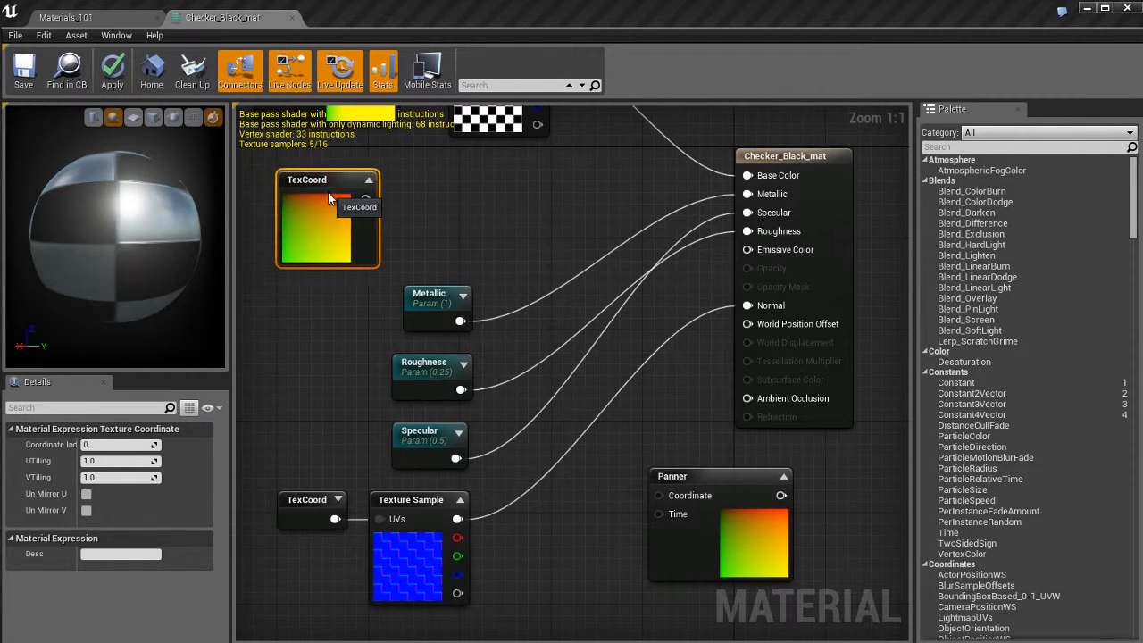
- Add a Texture Sample node between the new TexCoord node and the main material node, and delete it
click(532, 199)
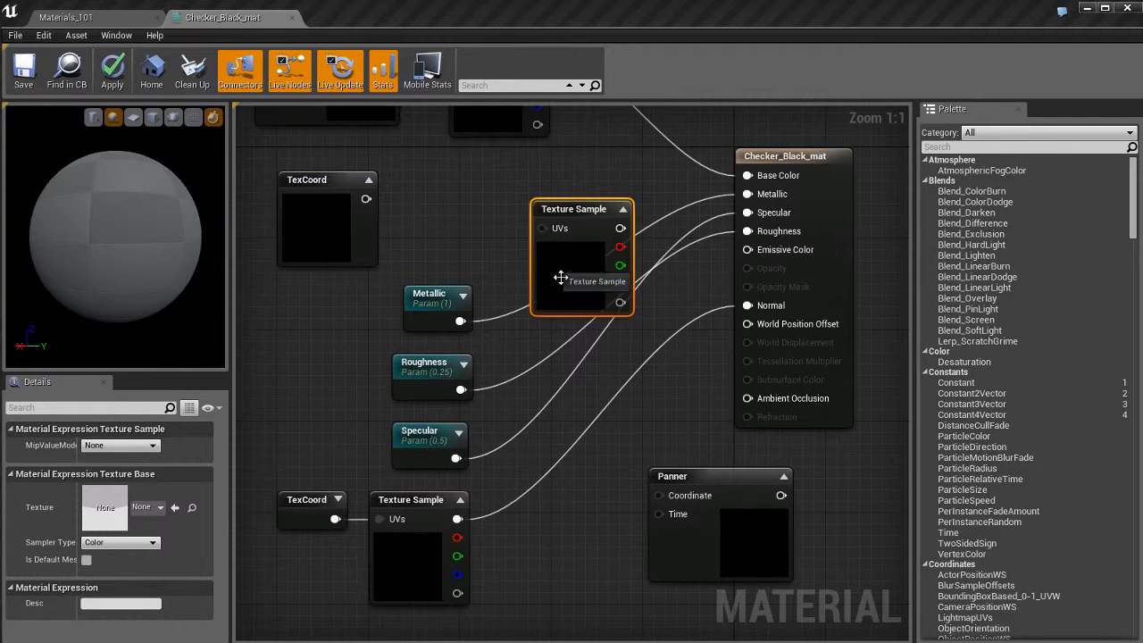
drag(568, 215, 536, 191)
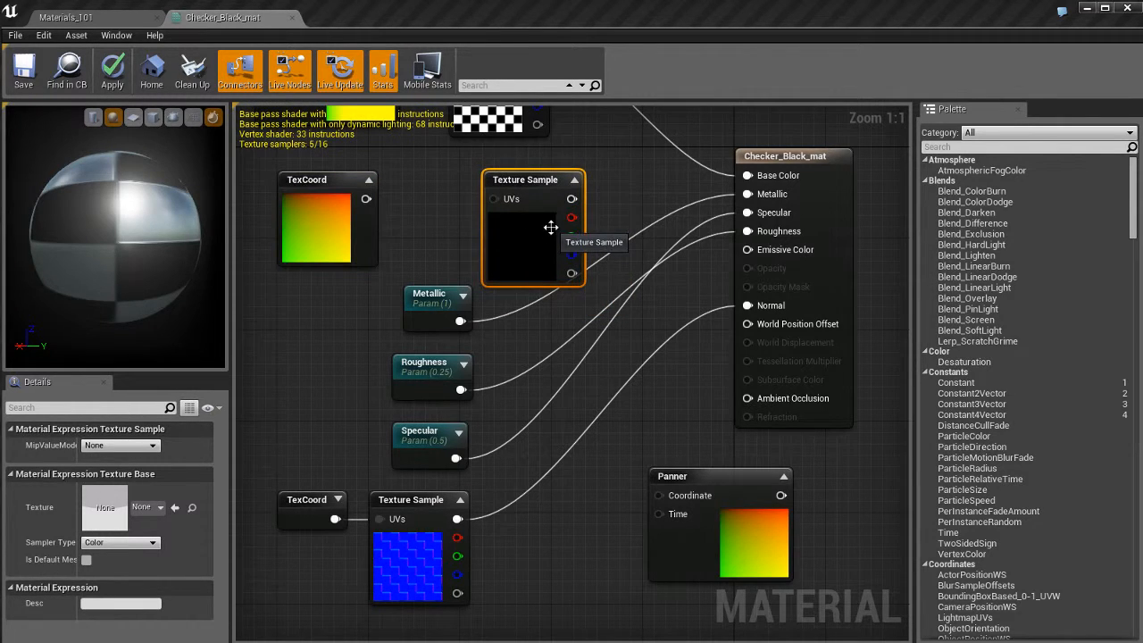
key(Delete)
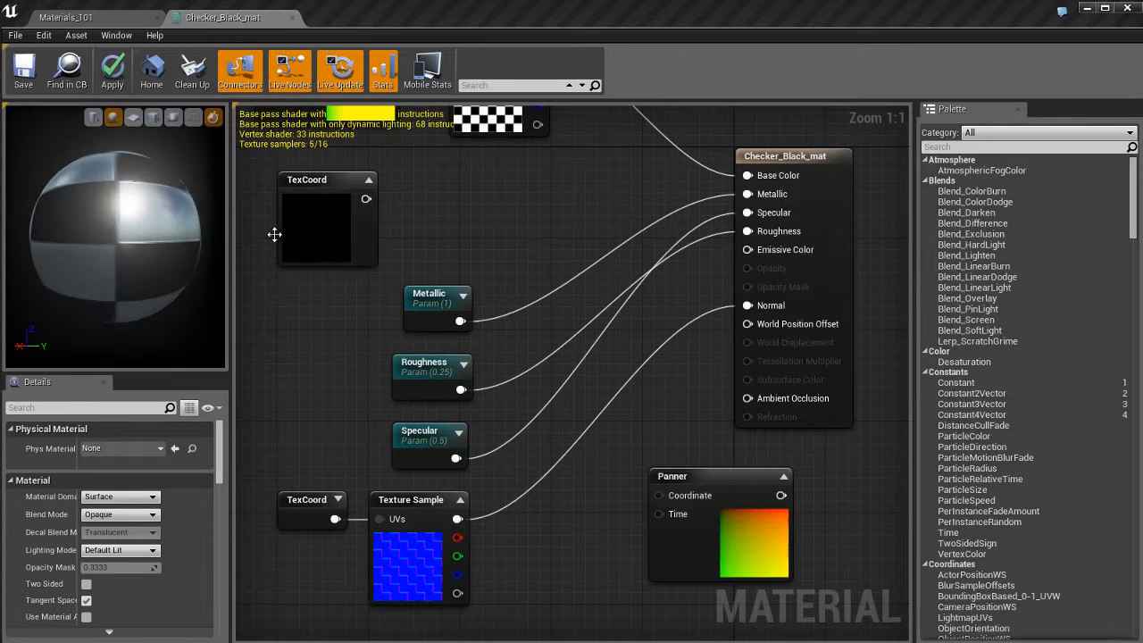
- Select both the unconnected TexCoord node and the Panner node, and delete them together
click(284, 230)
ctrl+click(724, 520)
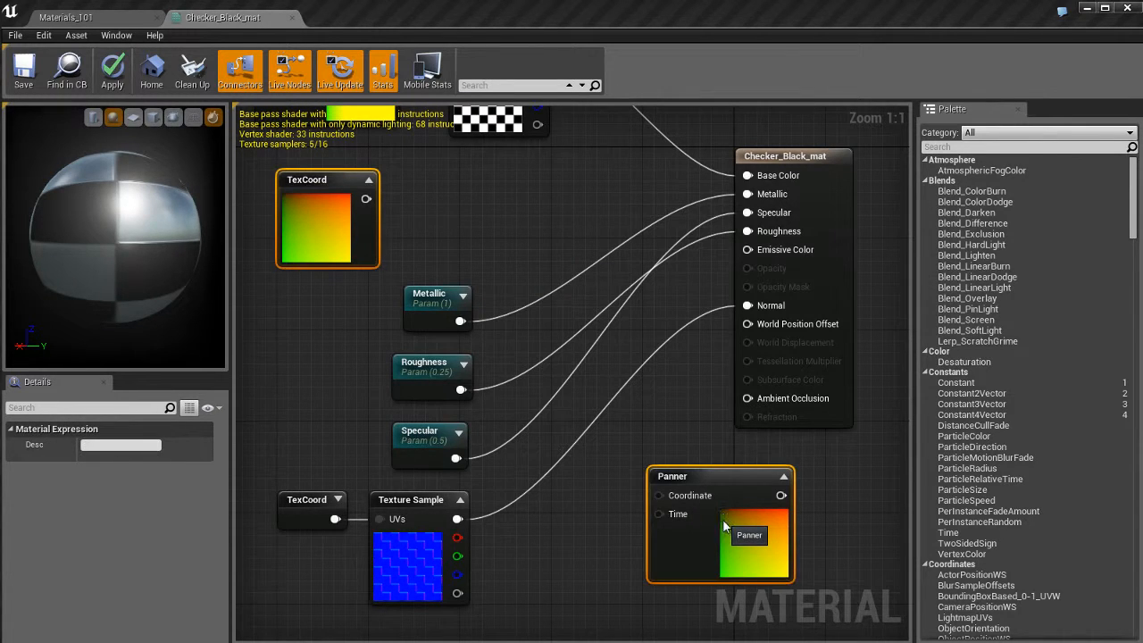
key(Delete)
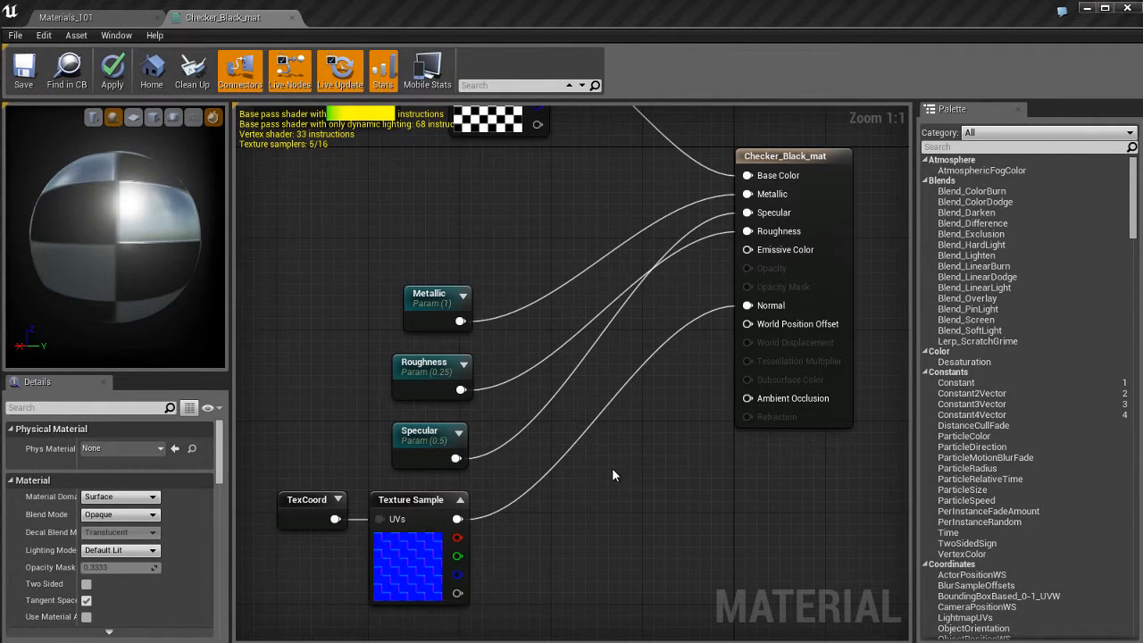
- Place an Add, a Multiply and a scalar parameter node in the empty area below the main material node, and delete all three
click(613, 469)
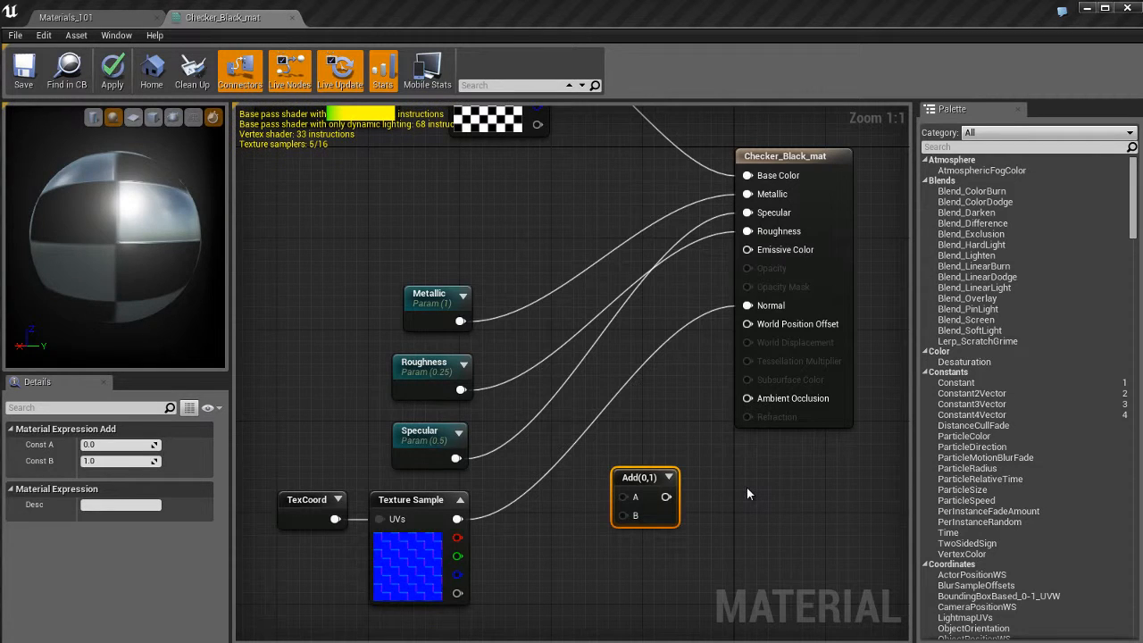
click(749, 494)
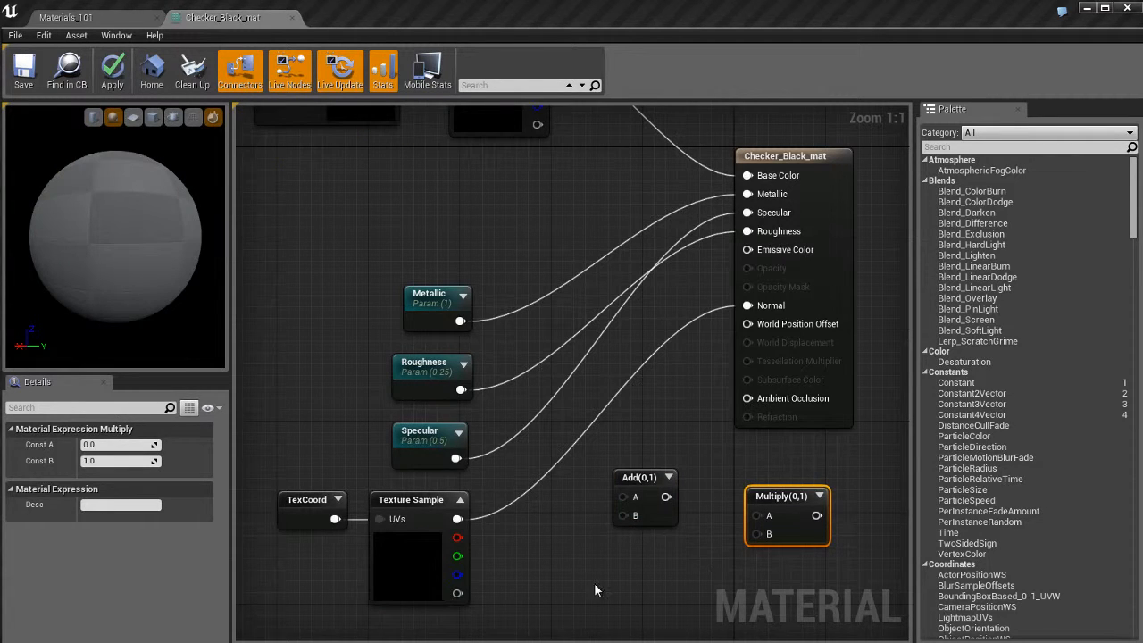
click(565, 565)
text(ssssssssssssssssss)
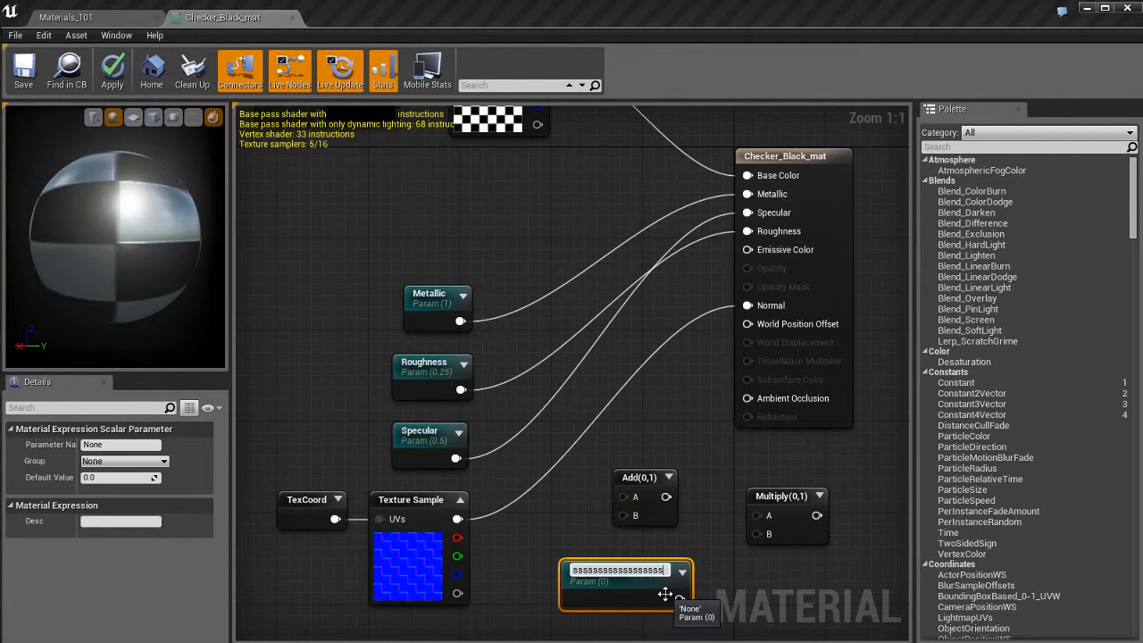
key(ctrl+a)
key(BackSpace)
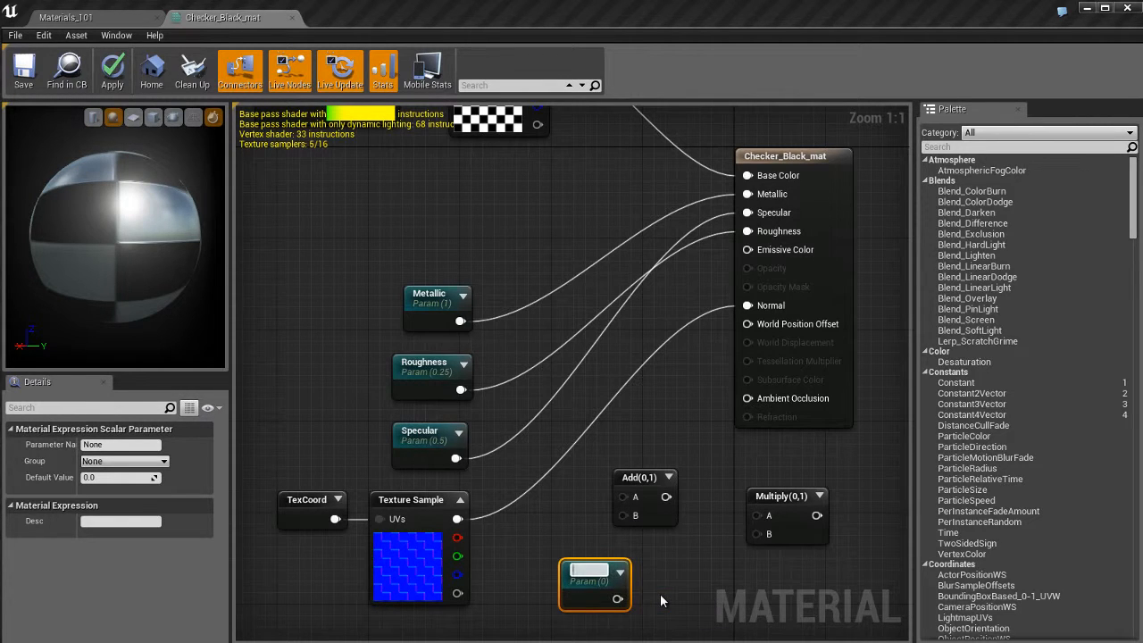
key(Return)
drag(576, 499, 779, 584)
key(Delete)
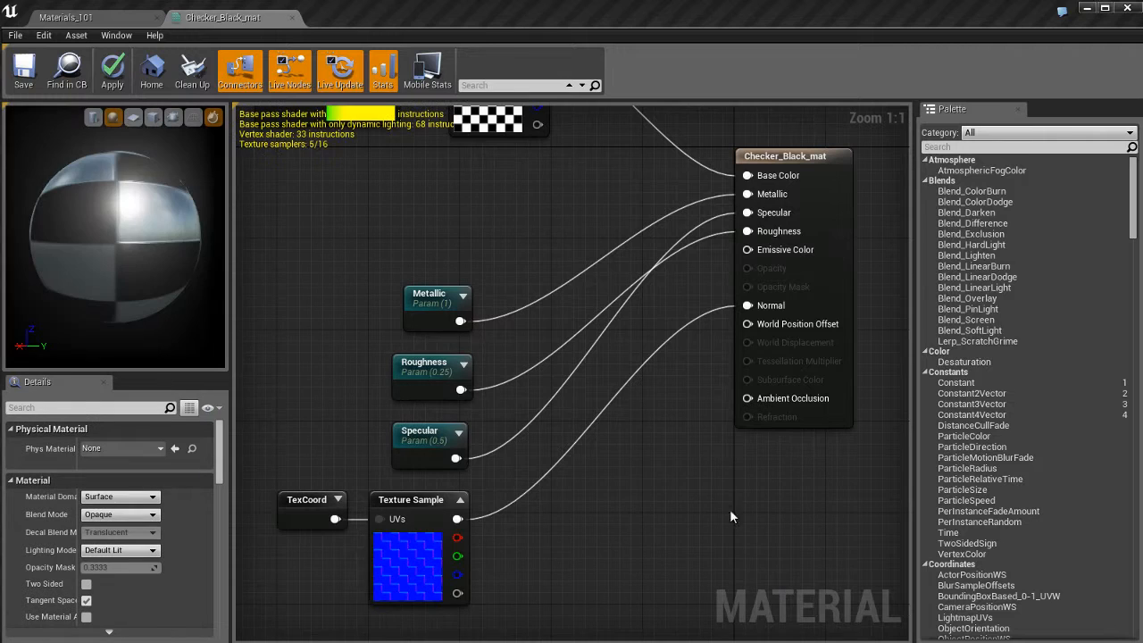
- Place Constant, Constant2Vector, Constant3Vector and Constant4Vector nodes below the main material node, and delete all four
click(650, 455)
click(587, 521)
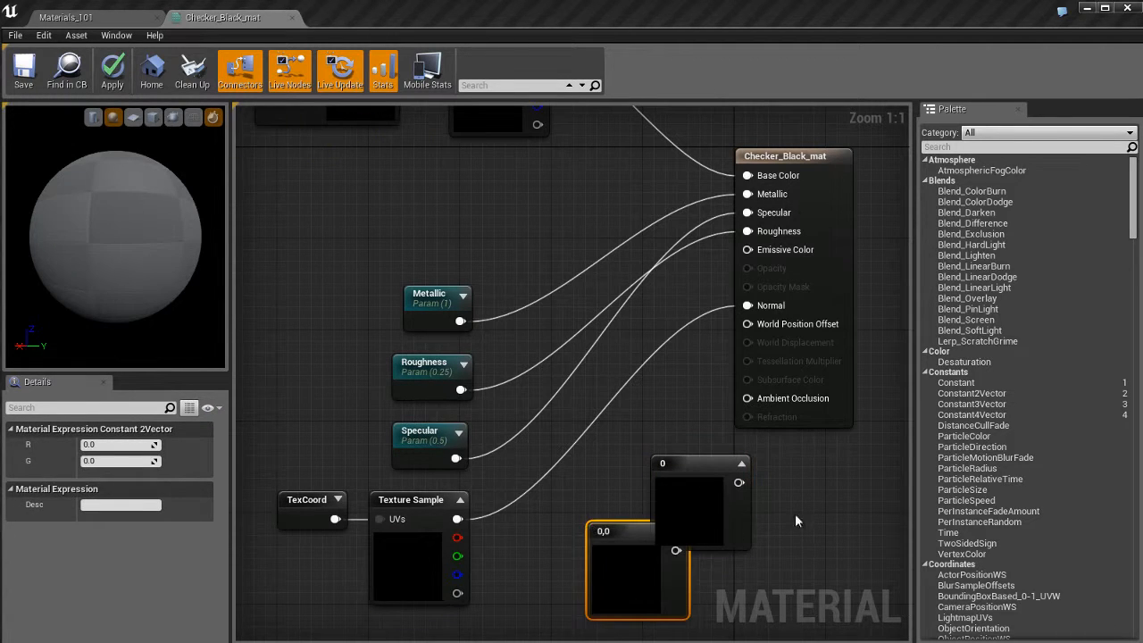
click(795, 513)
drag(811, 499, 785, 469)
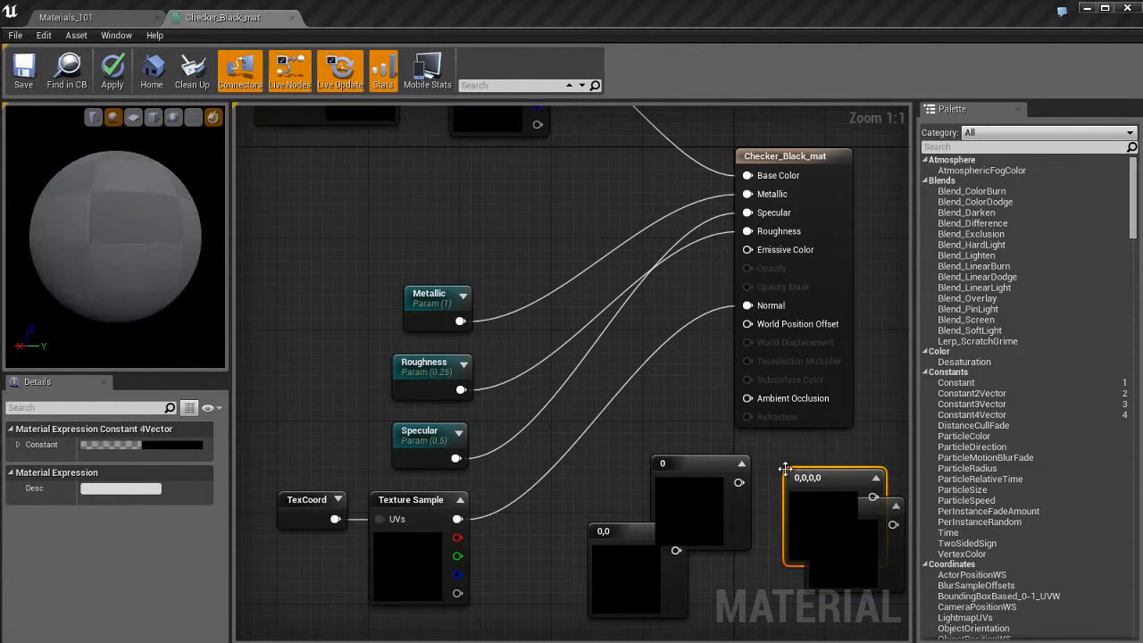
drag(616, 480, 856, 578)
key(Delete)
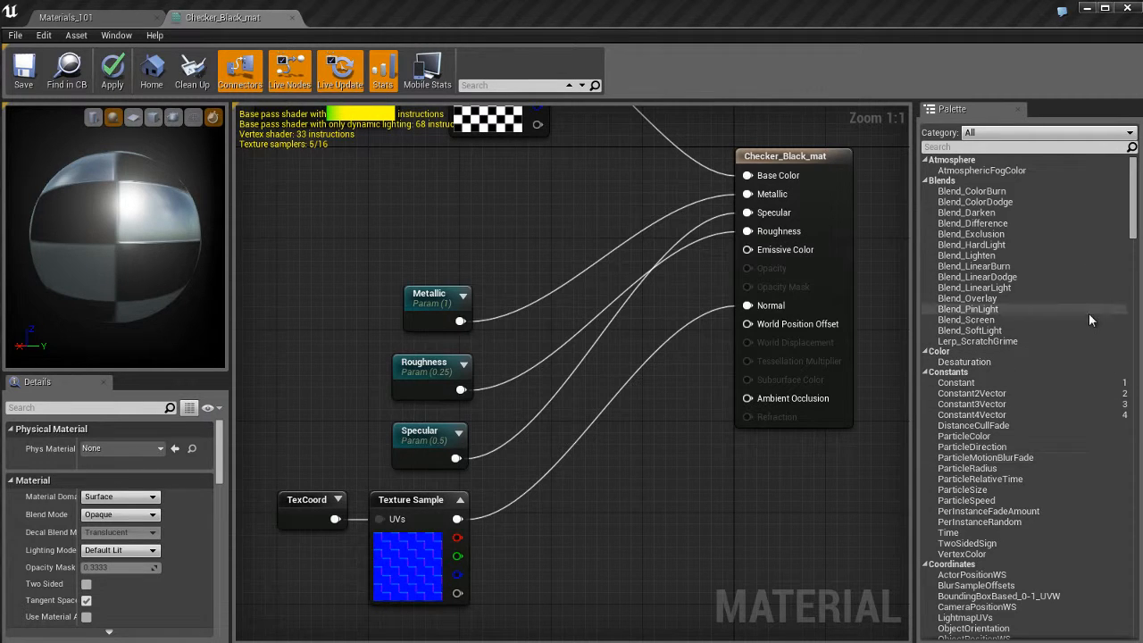
- Look through the Constant, Constant2Vector, Constant3Vector and Constant4Vector entries of the palette's Constants category and their assigned shortcuts
click(997, 384)
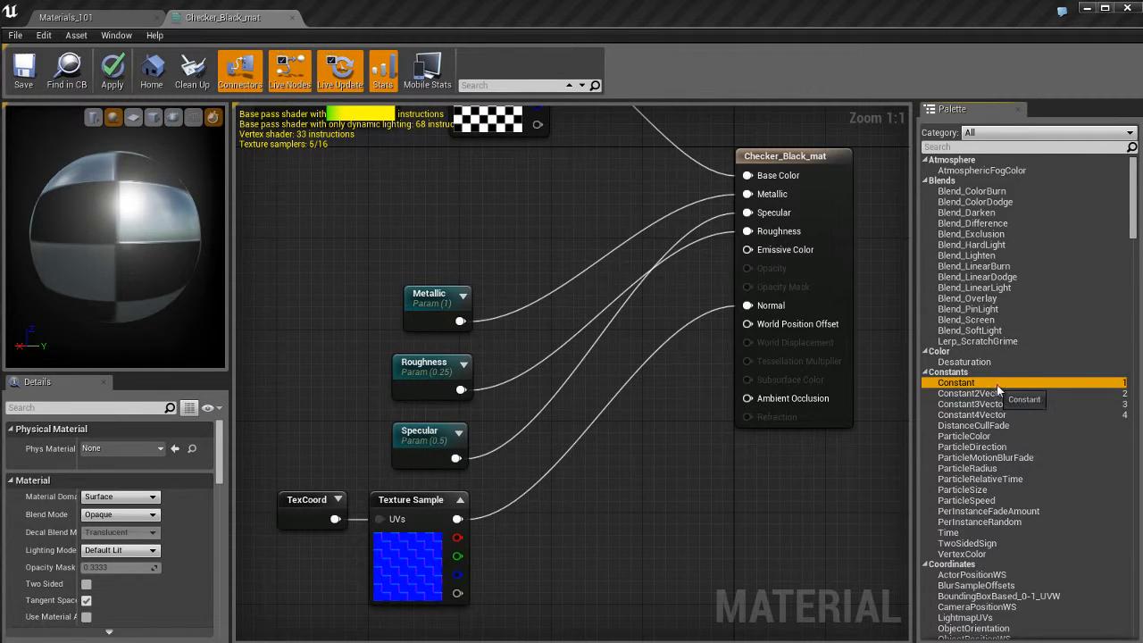
click(1125, 394)
click(1124, 405)
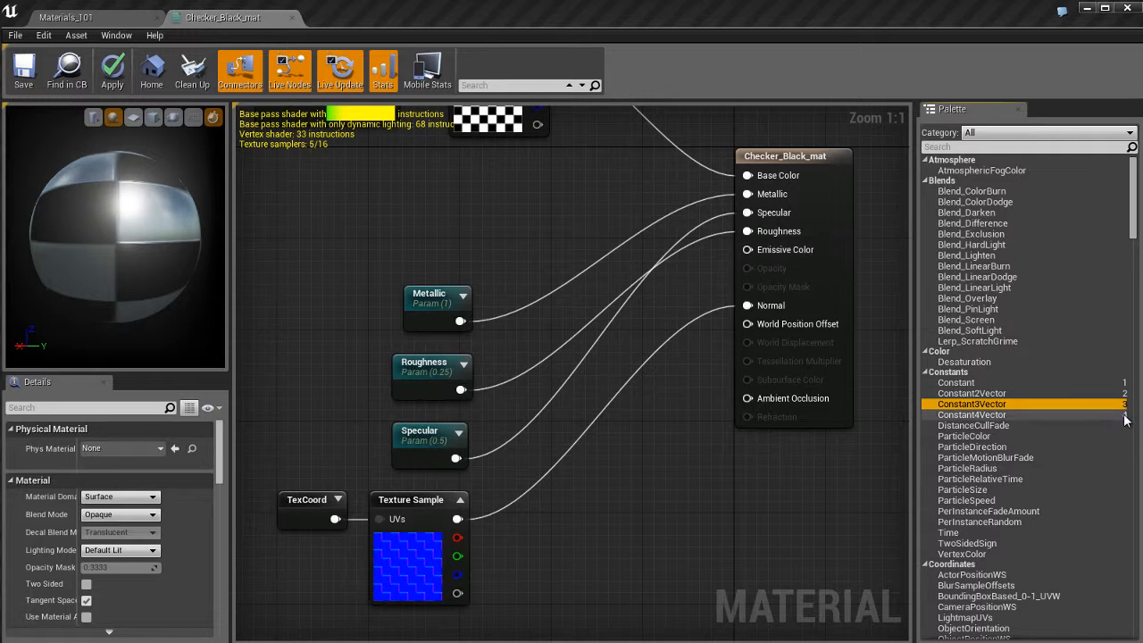
click(1124, 415)
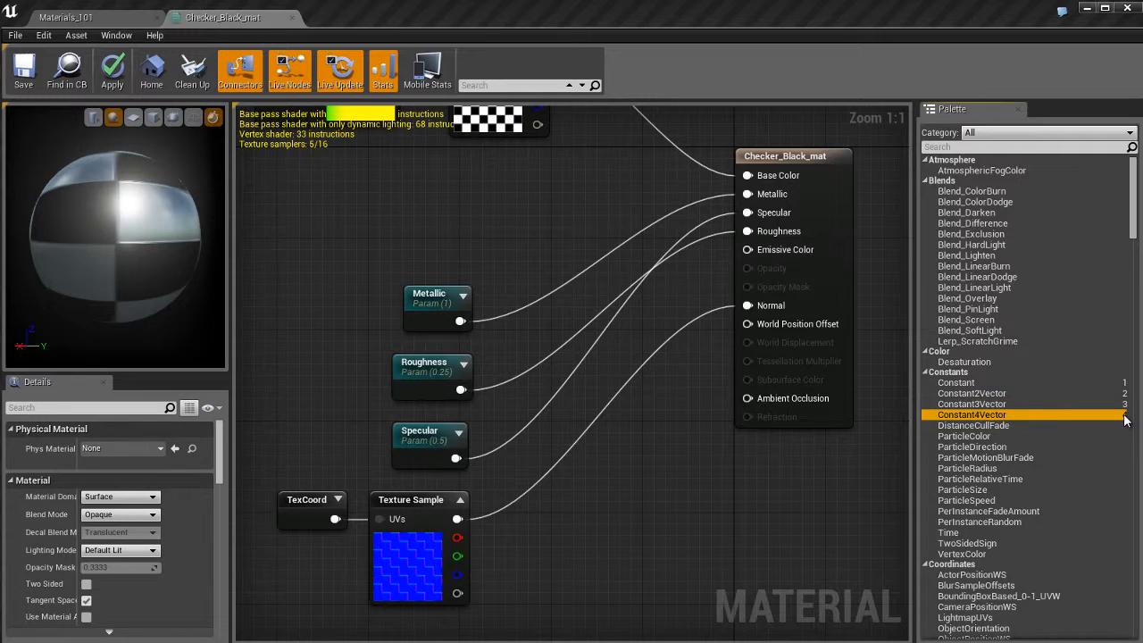
- Place two Constant nodes below the main material node and a Constant4Vector node above the first one, and delete all three
click(1062, 381)
drag(1083, 382, 603, 497)
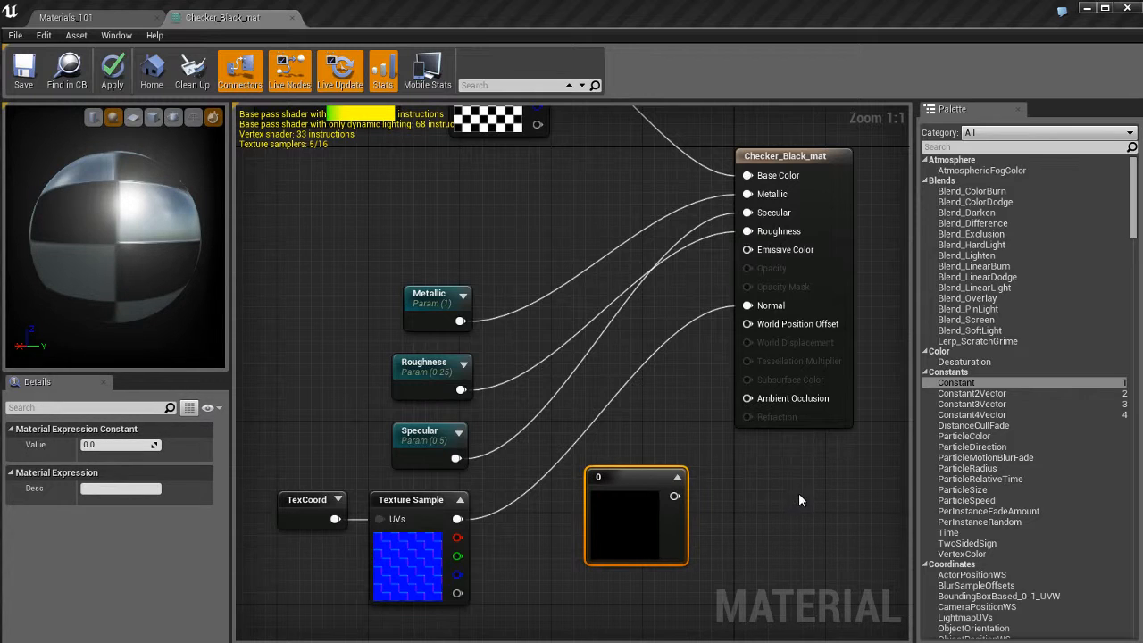
click(751, 474)
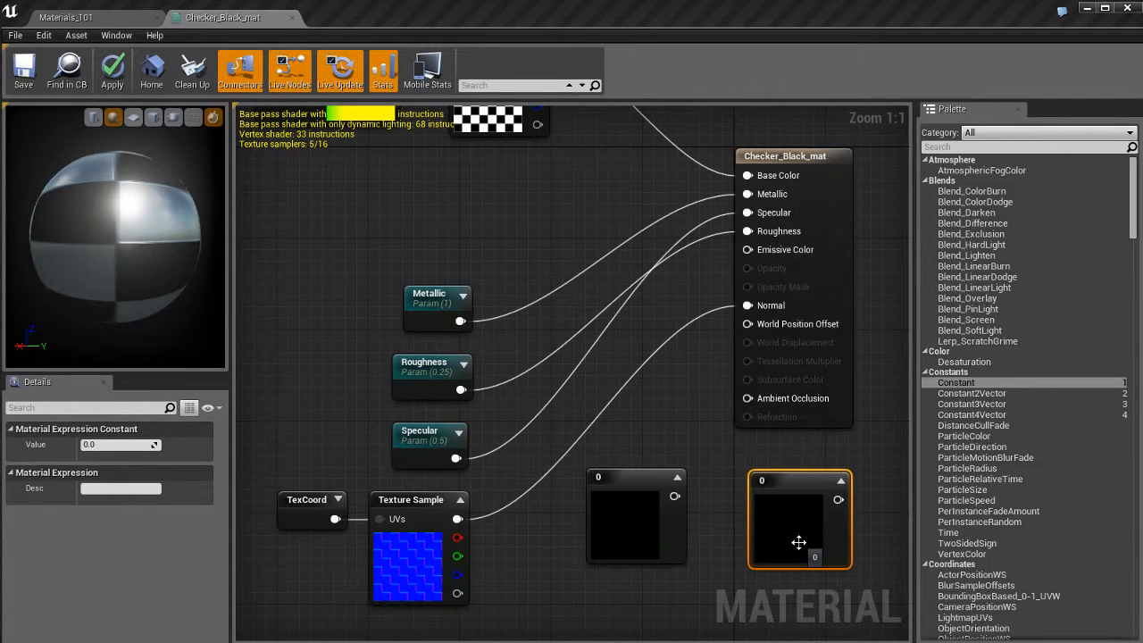
click(971, 415)
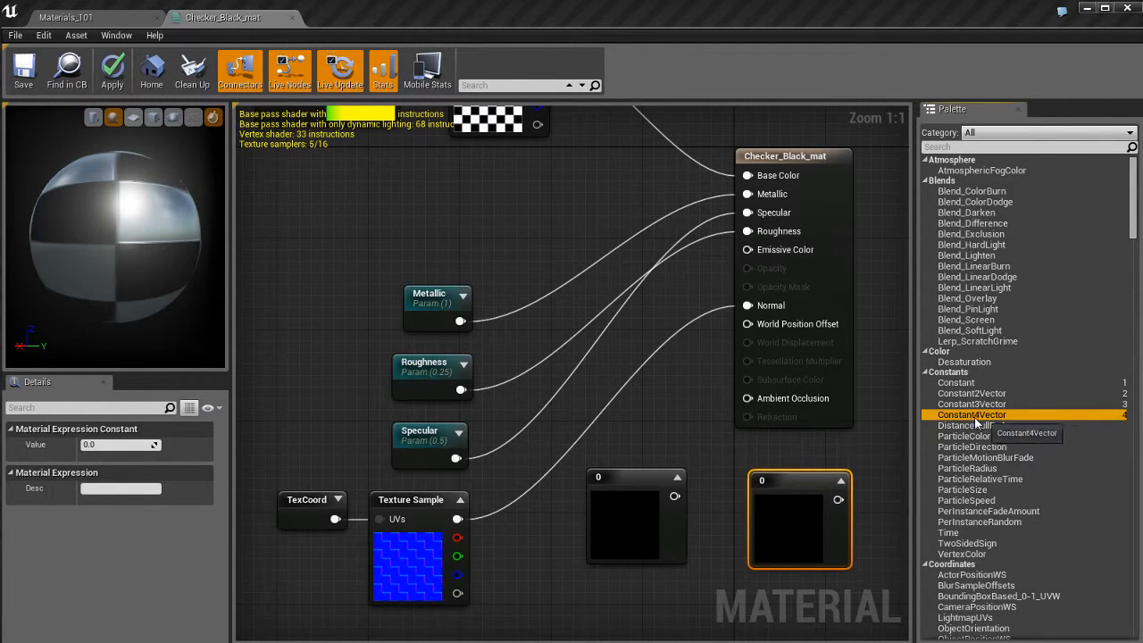
click(618, 358)
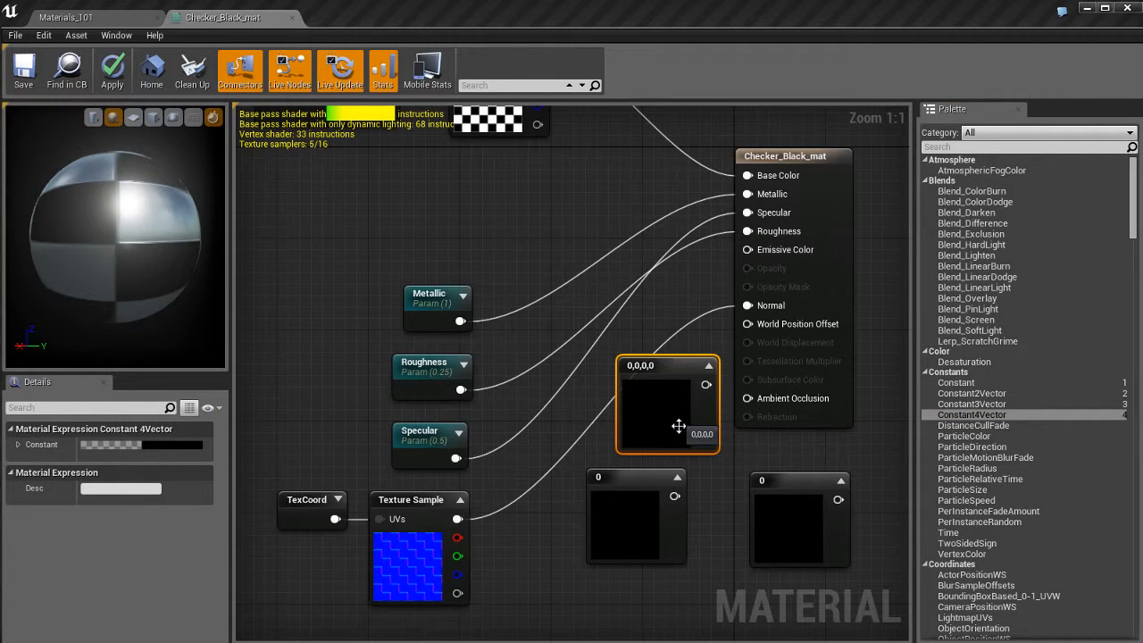
drag(812, 450, 661, 507)
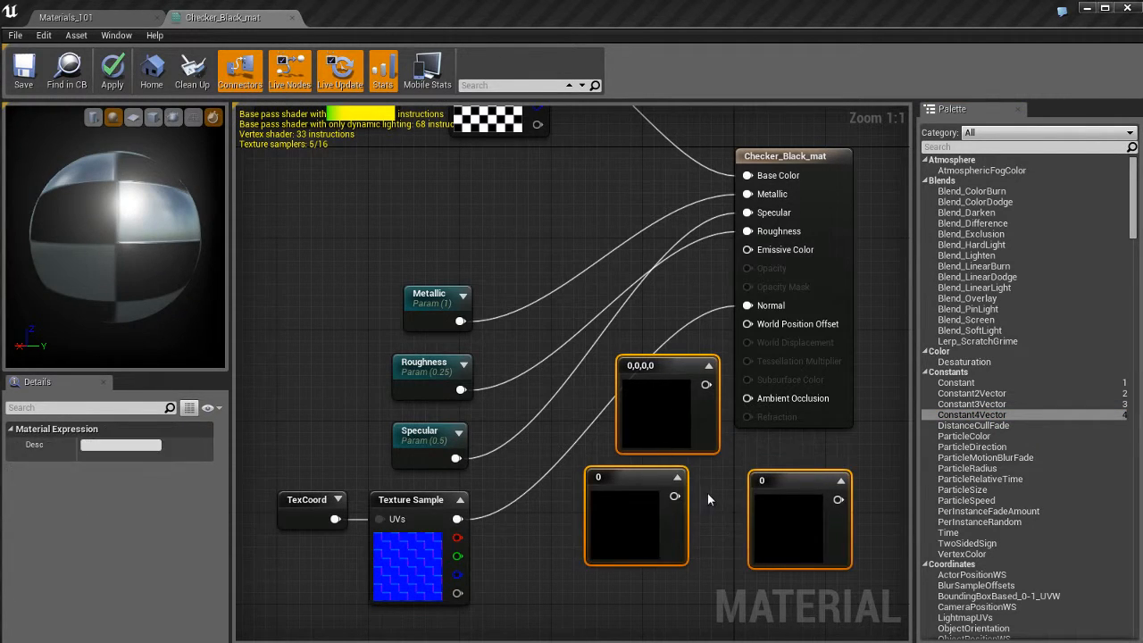
key(Delete)
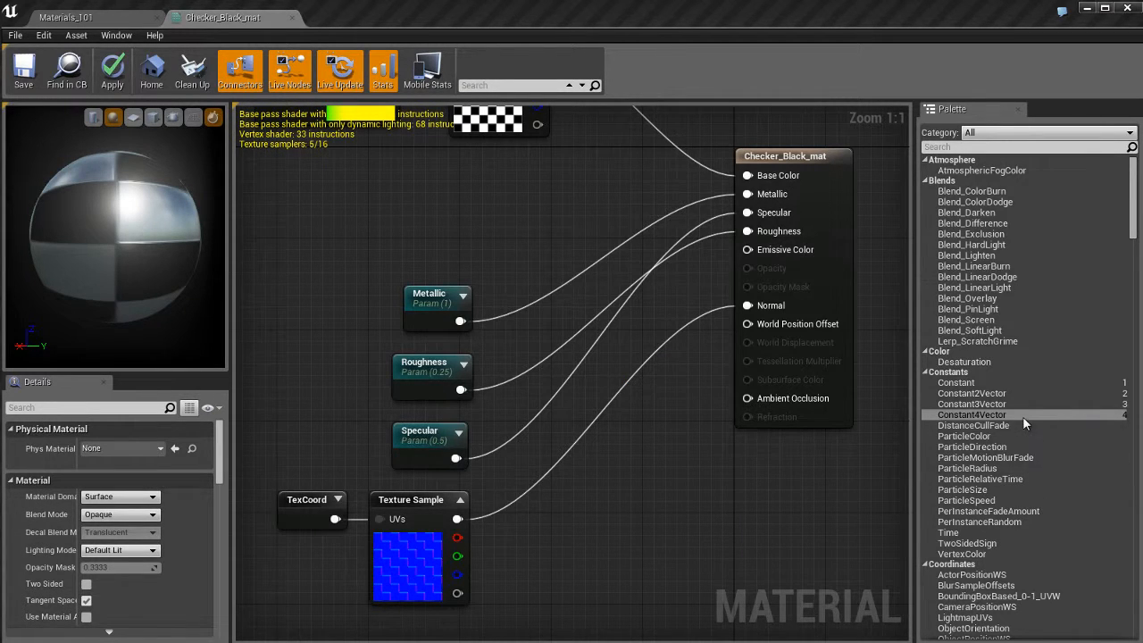
- Examine the palette's Panner and TextureCoordinate entries, and browse the remaining node categories for assigned shortcuts
scroll(1023, 416, down, 8)
scroll(1025, 424, down, 3)
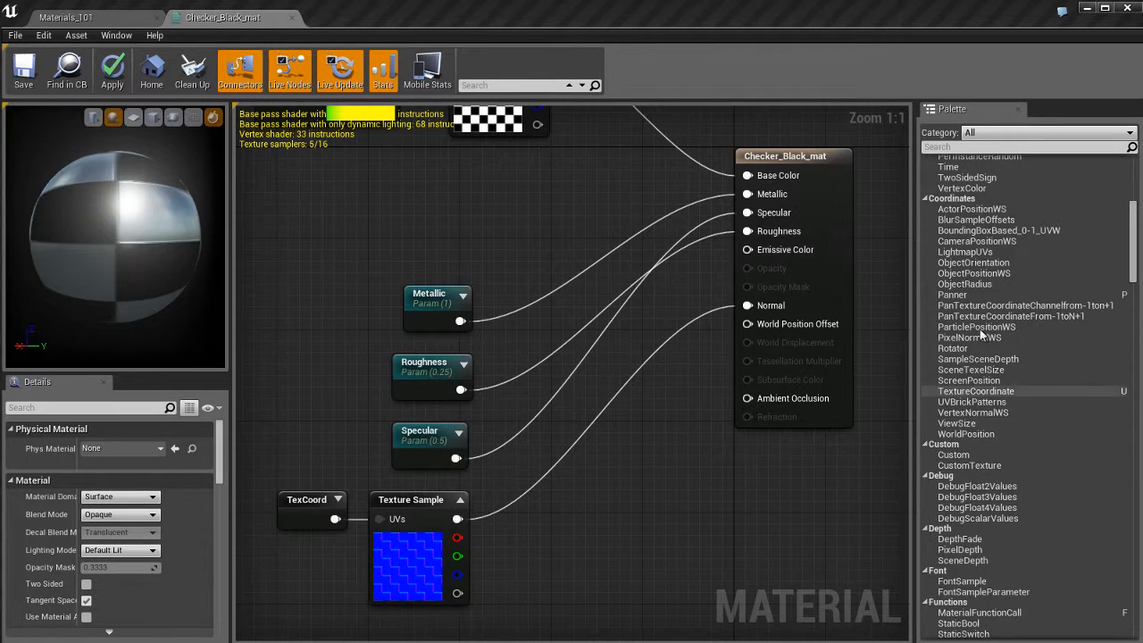
click(957, 294)
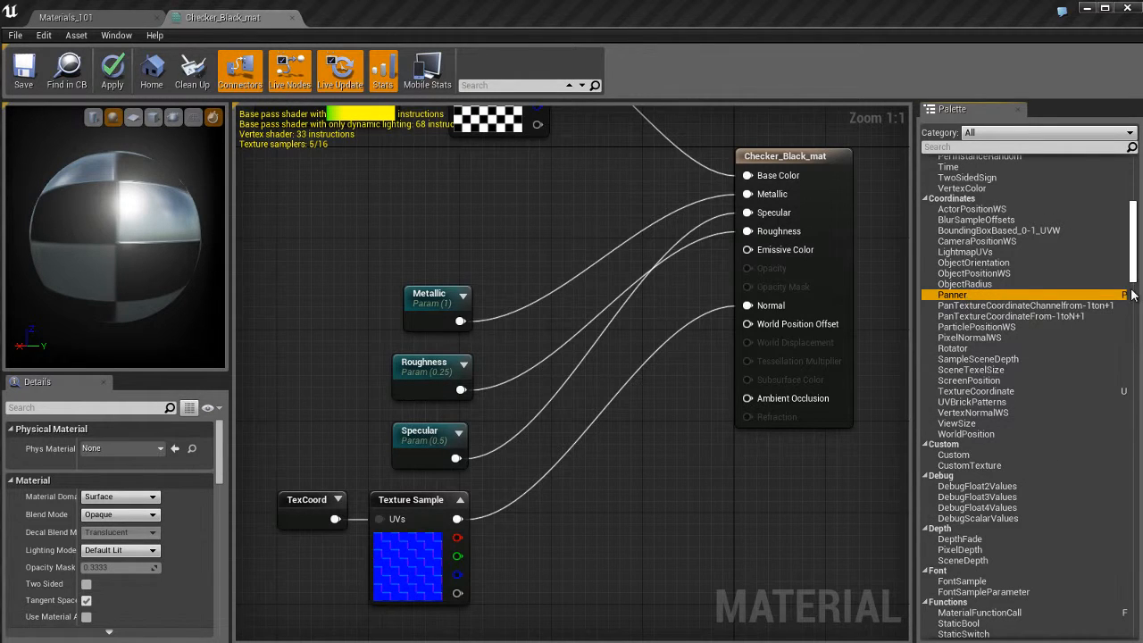
click(1000, 392)
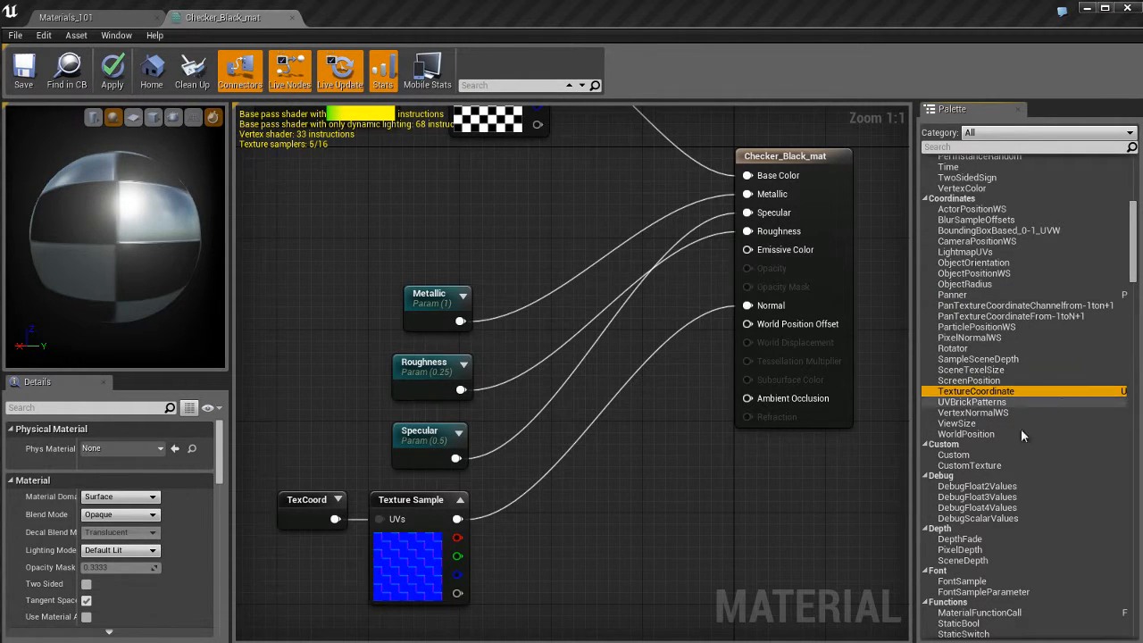
scroll(1020, 465, down, 7)
scroll(1019, 463, down, 17)
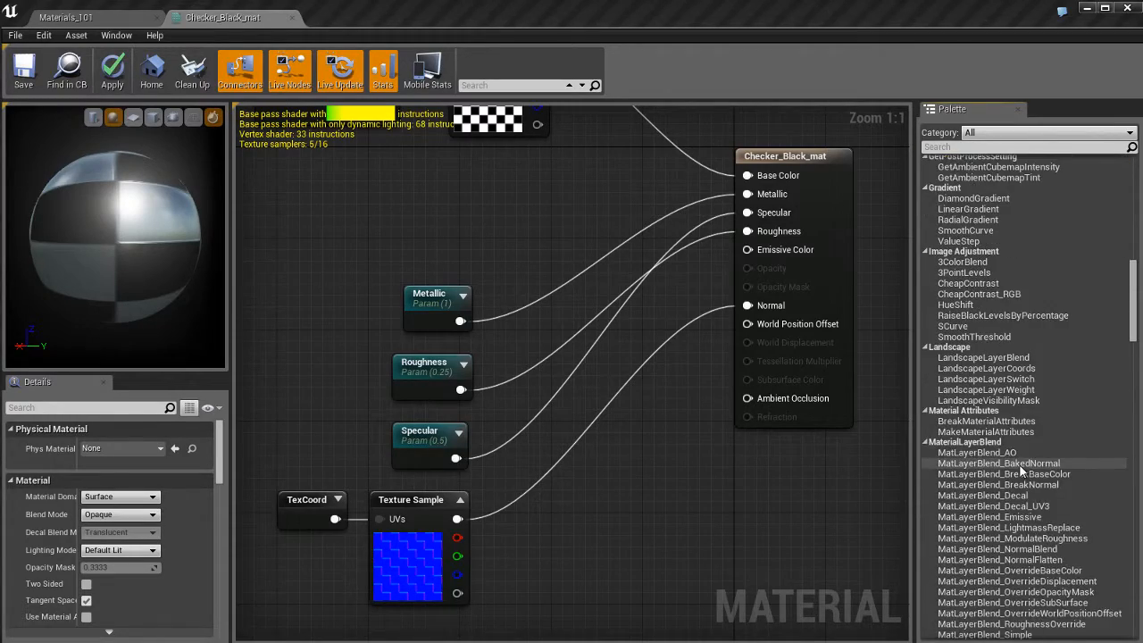
scroll(1027, 526, up, 20)
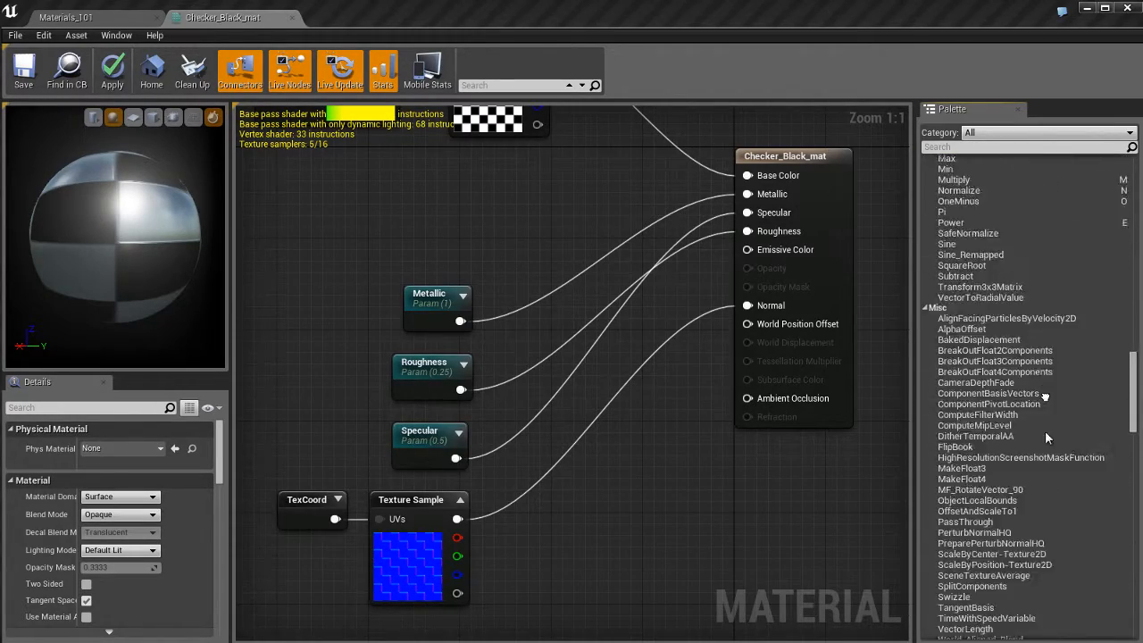
scroll(1063, 509, up, 14)
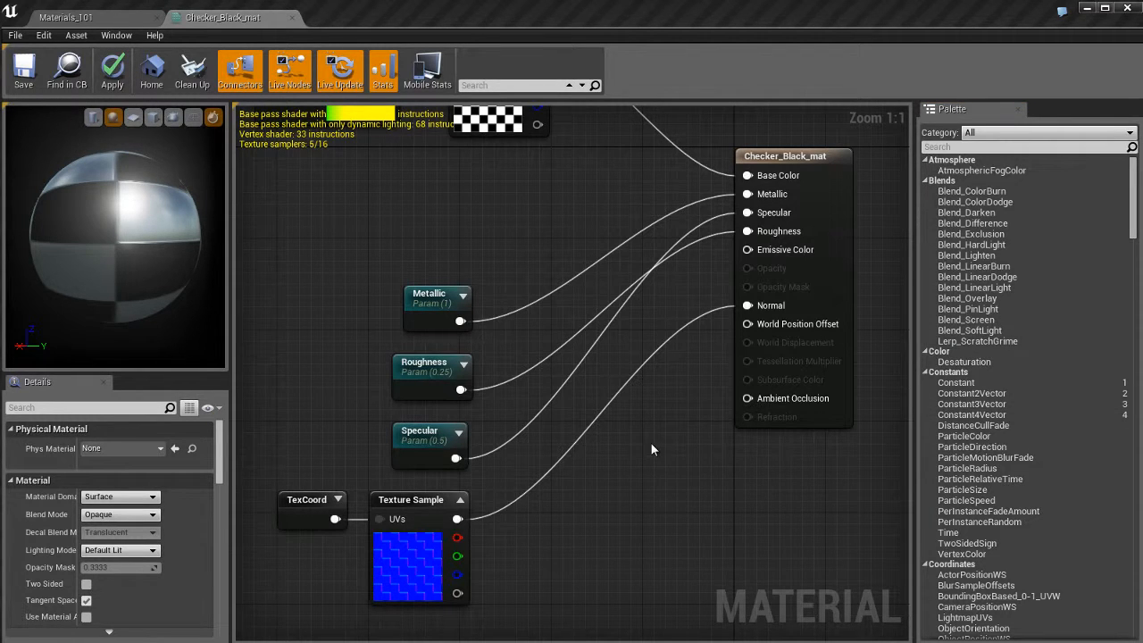
- Enlarge the Details area by shrinking the preview, and examine the properties of the material and of the Metallic and Roughness parameters
drag(135, 369, 210, 281)
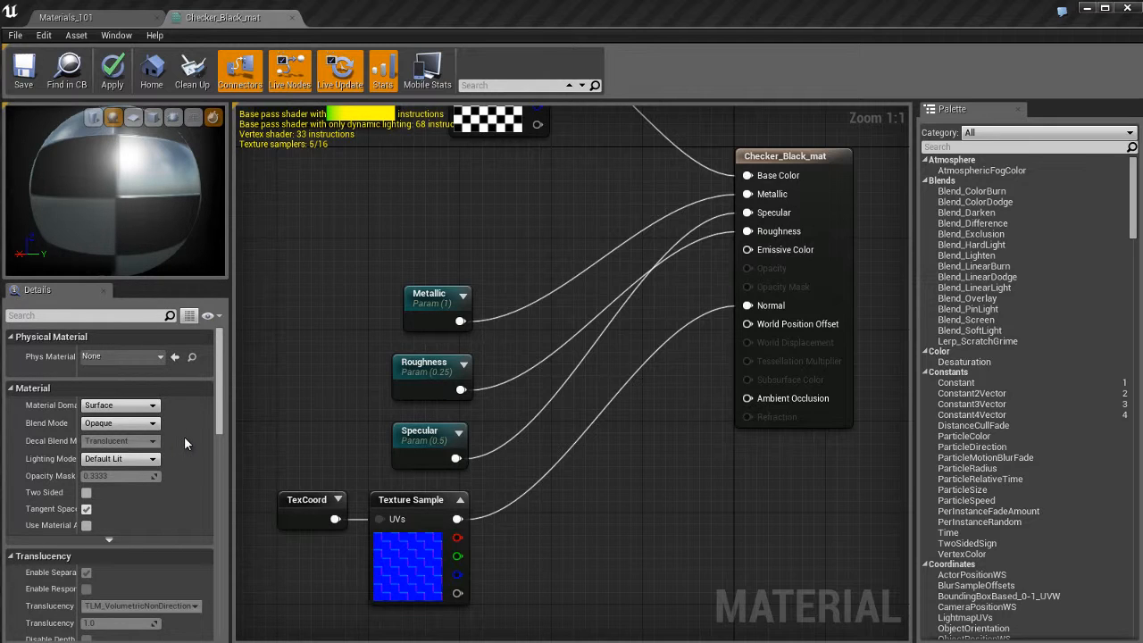
scroll(184, 444, down, 10)
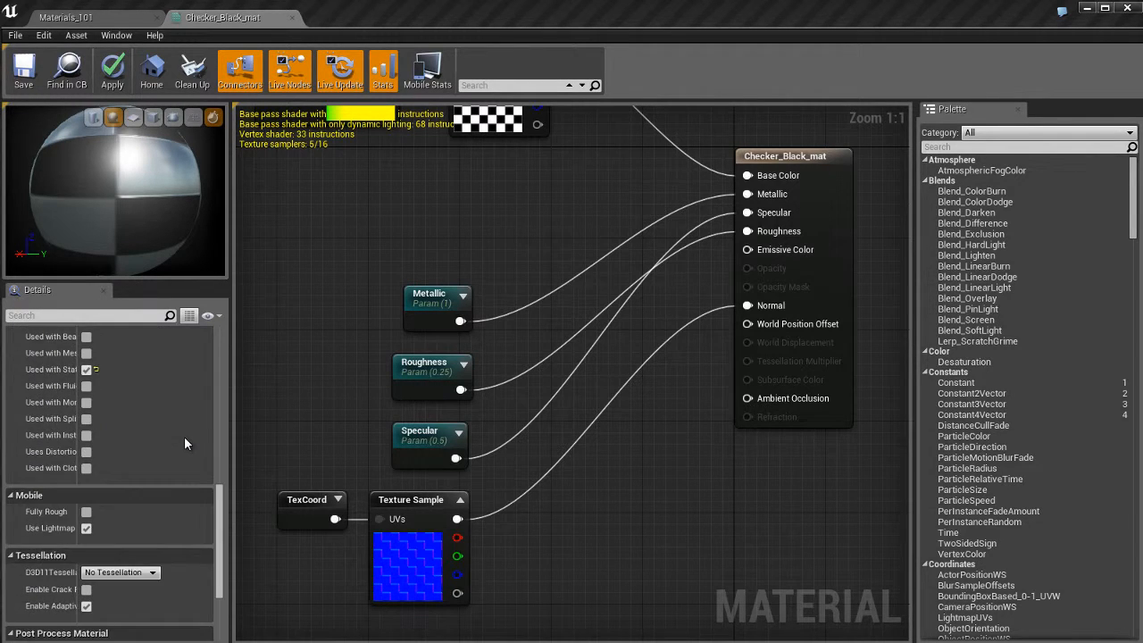
scroll(185, 444, up, 10)
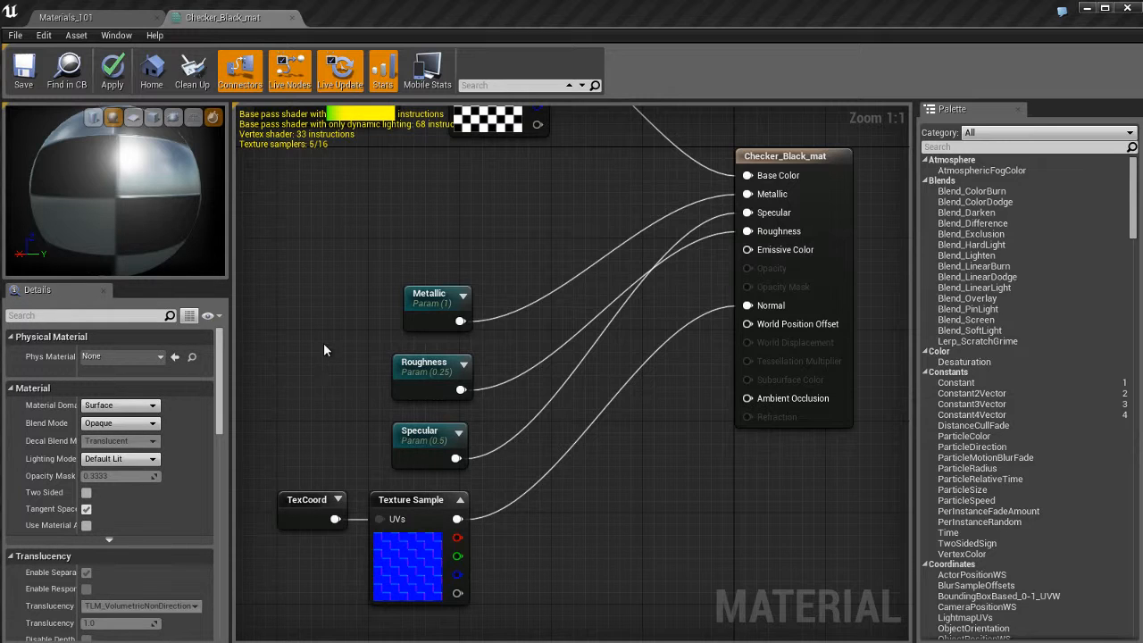
click(436, 309)
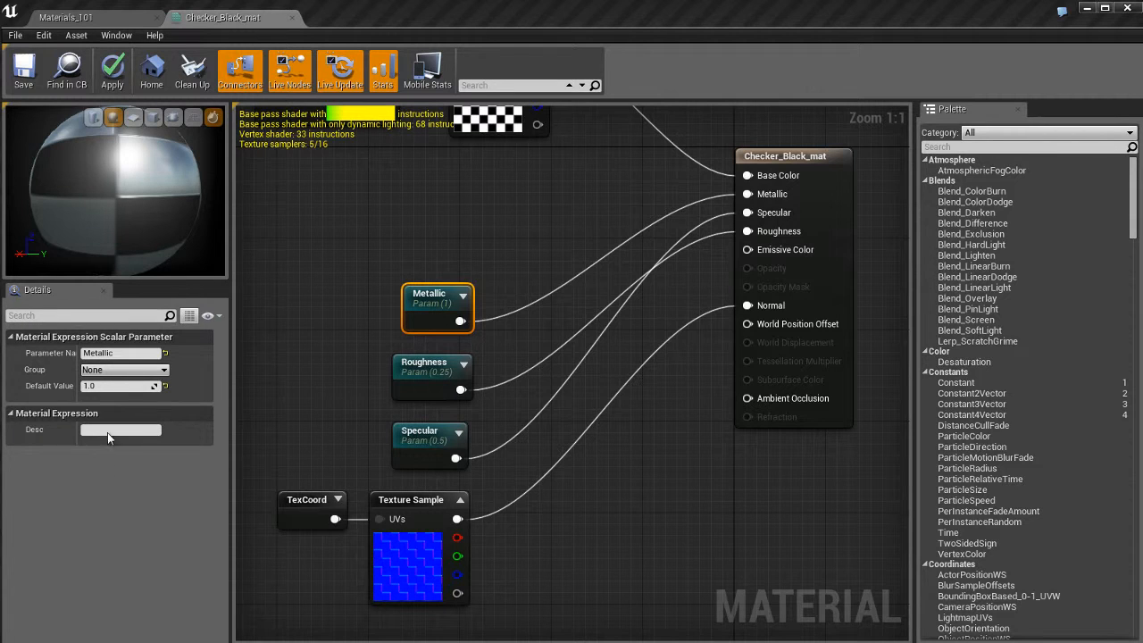
click(427, 382)
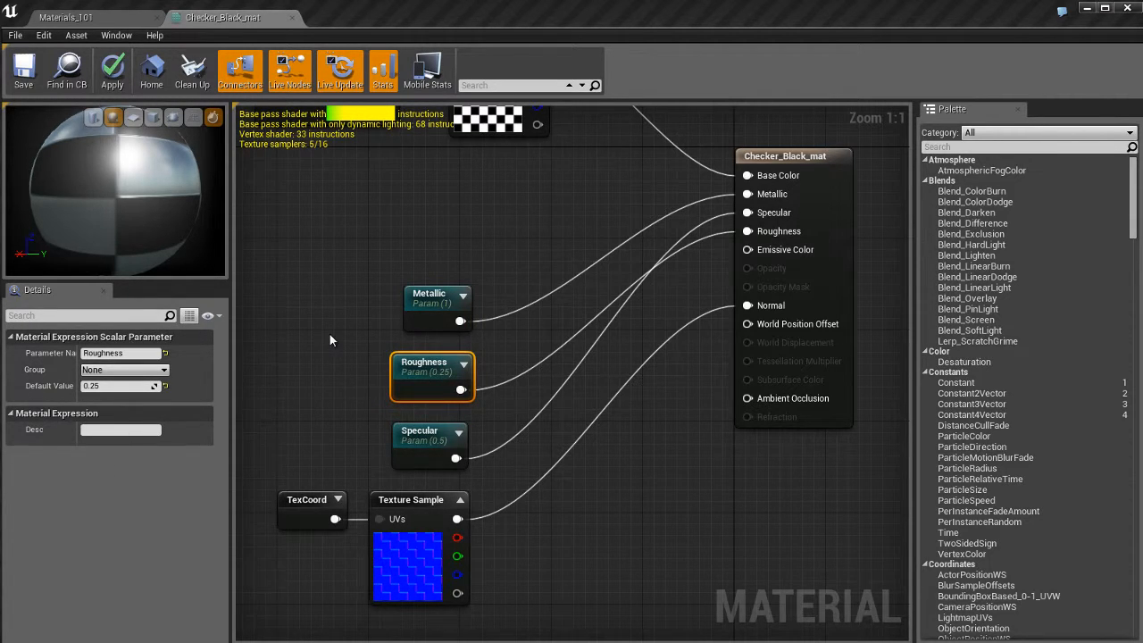
- Switch to the Materials_101 level, inspect the checkered sphere's details, deselect it and return to the Checker_Black_mat material
click(108, 26)
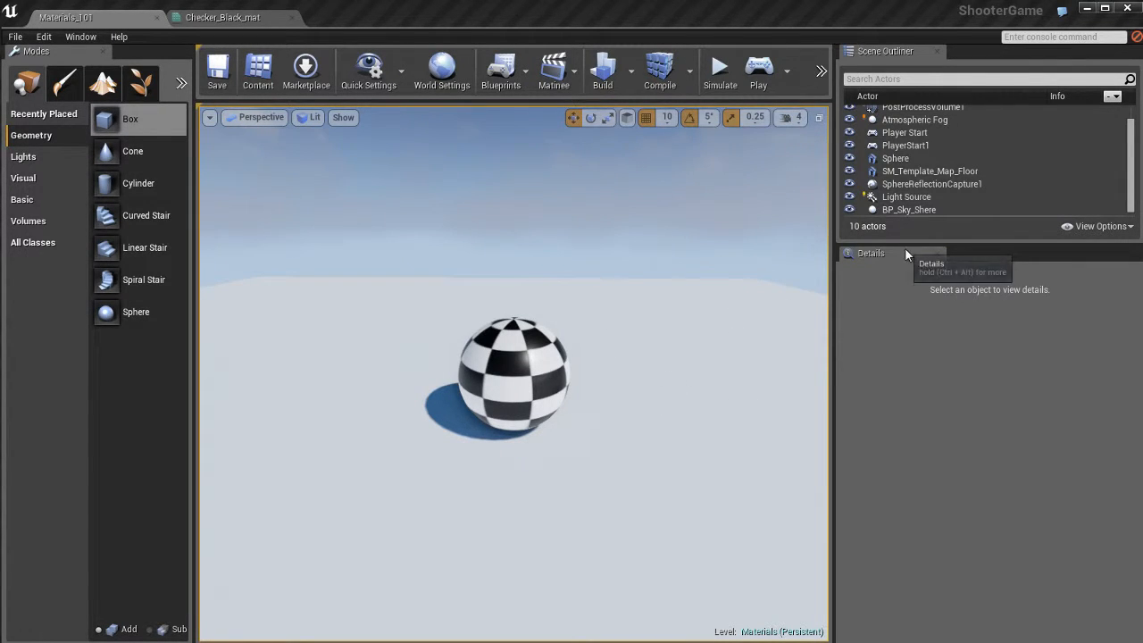
click(523, 361)
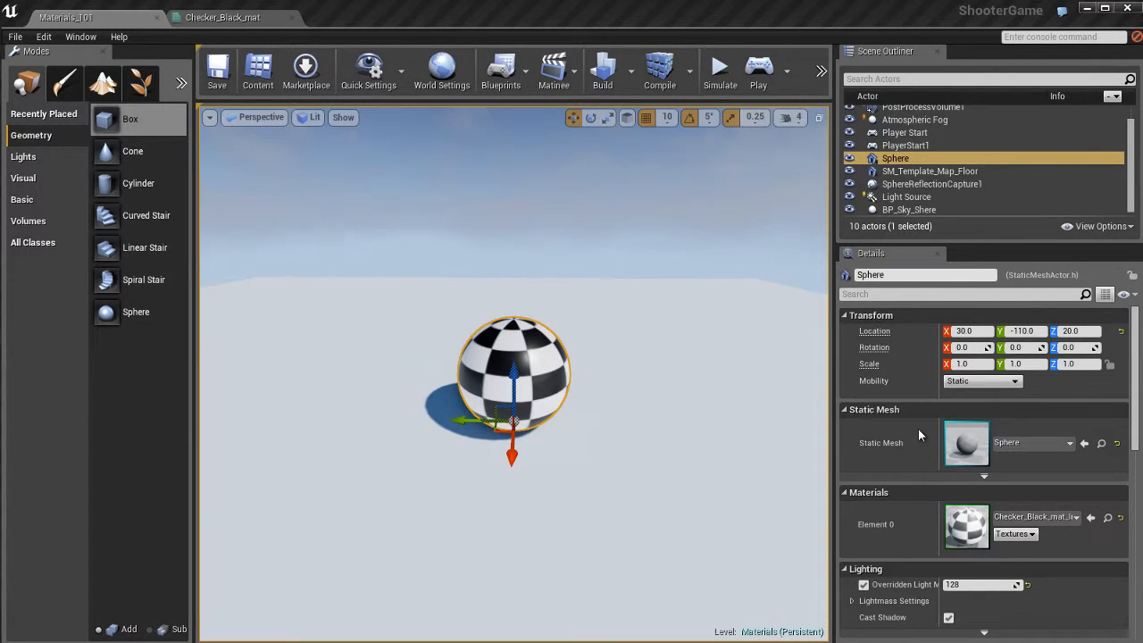
scroll(918, 429, down, 3)
scroll(919, 429, up, 3)
click(674, 374)
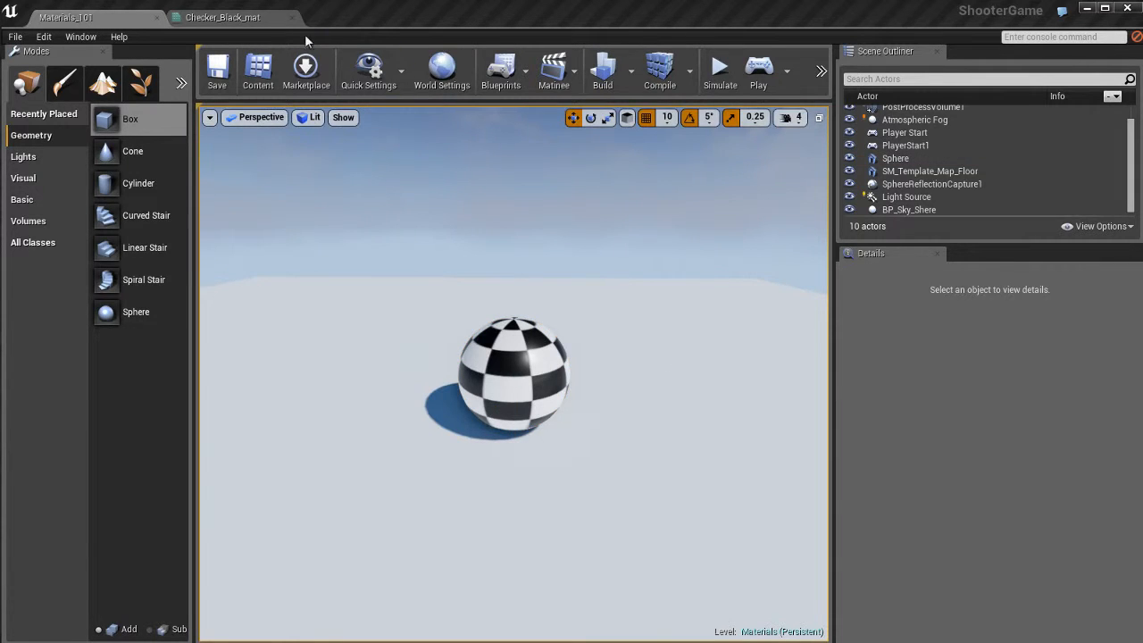
click(234, 18)
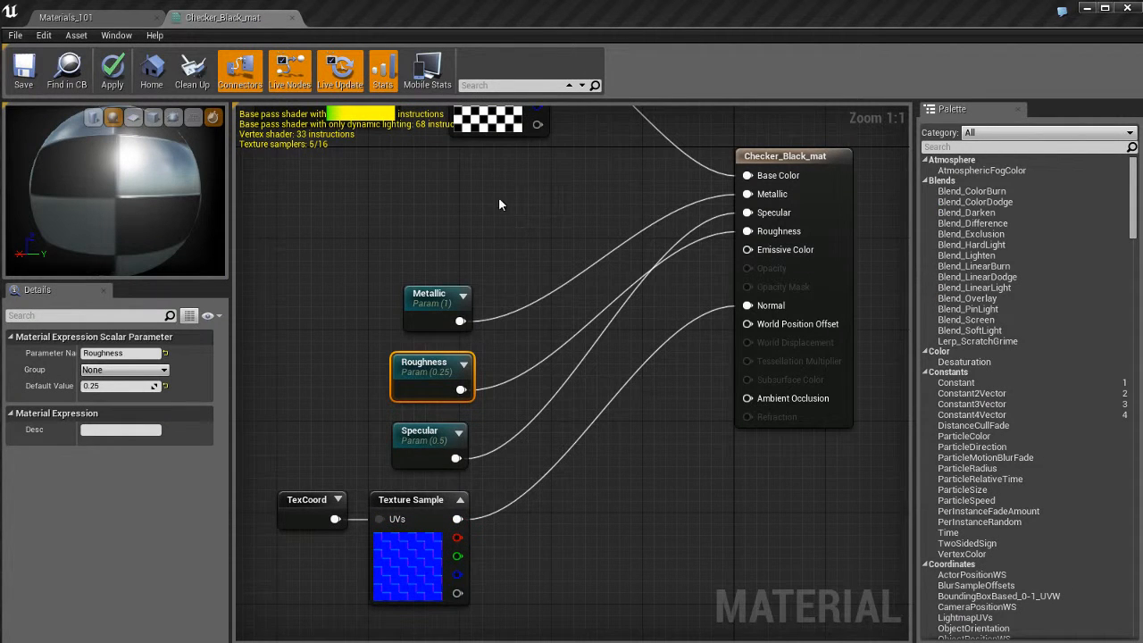
- Inspect the checker Texture Sample's properties, and set the Speed X of the connected Panner node to 0.5
right_drag(498, 204, 555, 398)
click(551, 276)
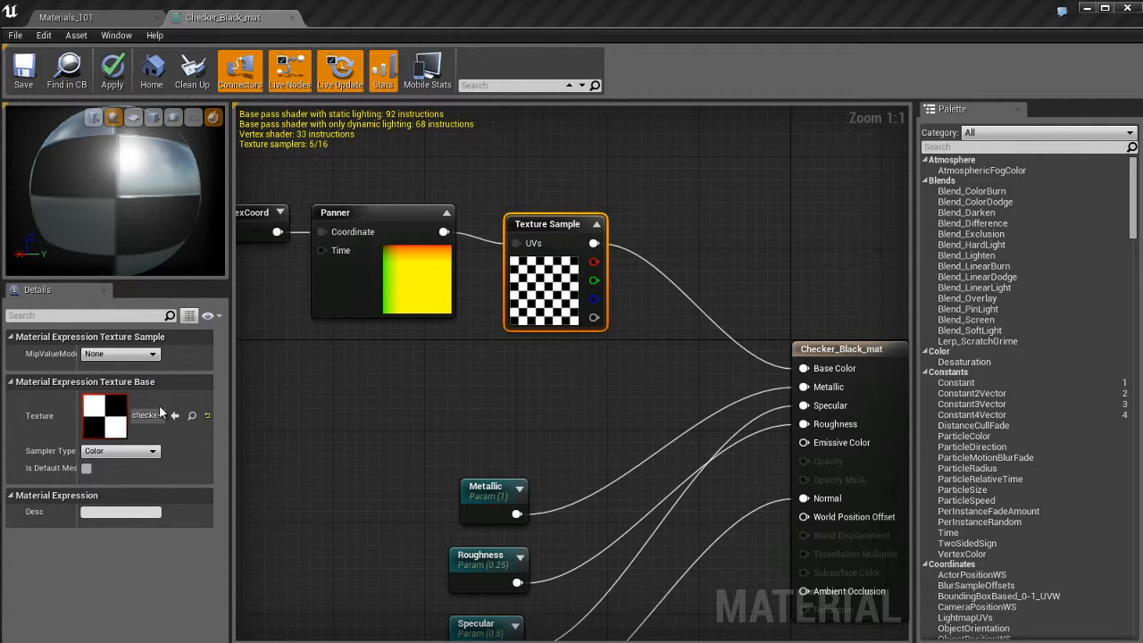
click(340, 269)
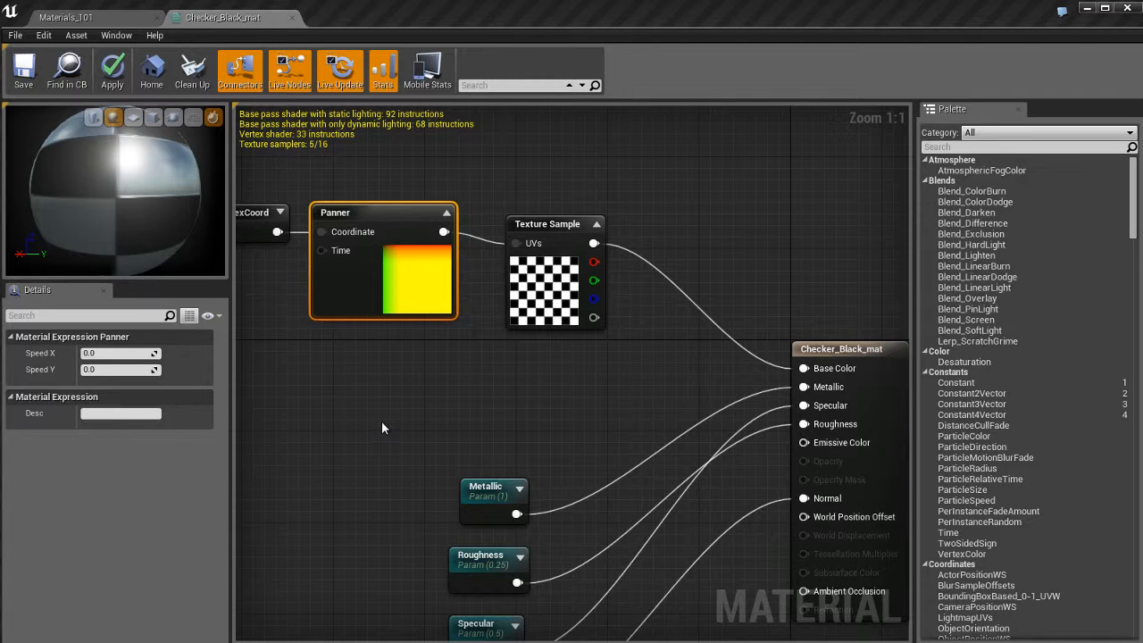
click(113, 354)
text(0.5)
key(Return)
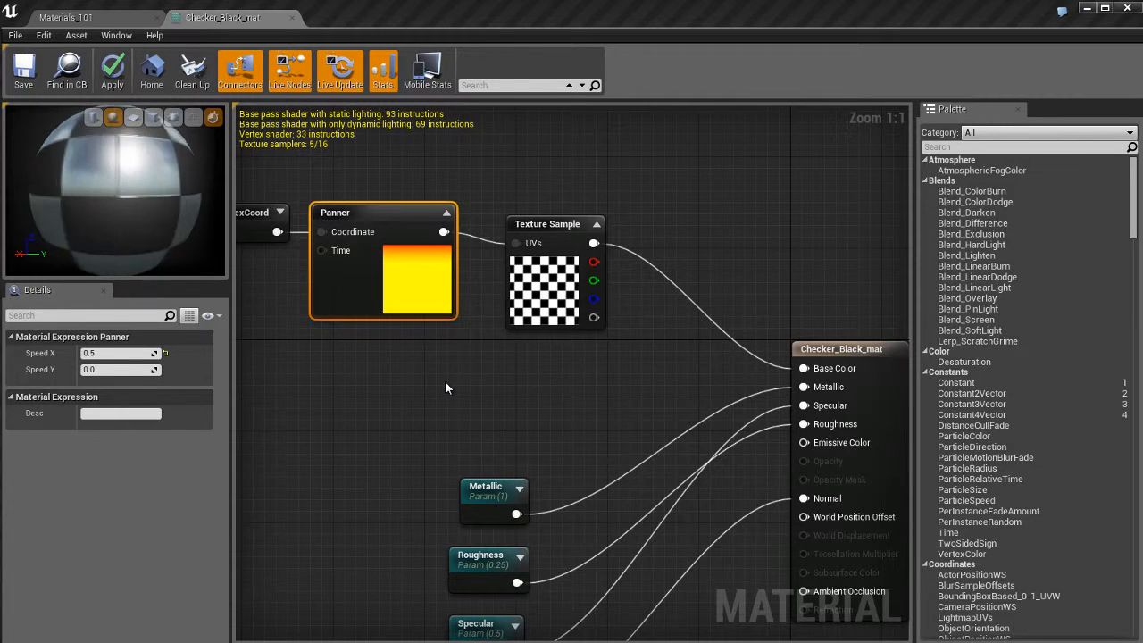
- Reset the Panner node's Speed X to 0 and deselect the node
click(123, 356)
text(0)
key(Return)
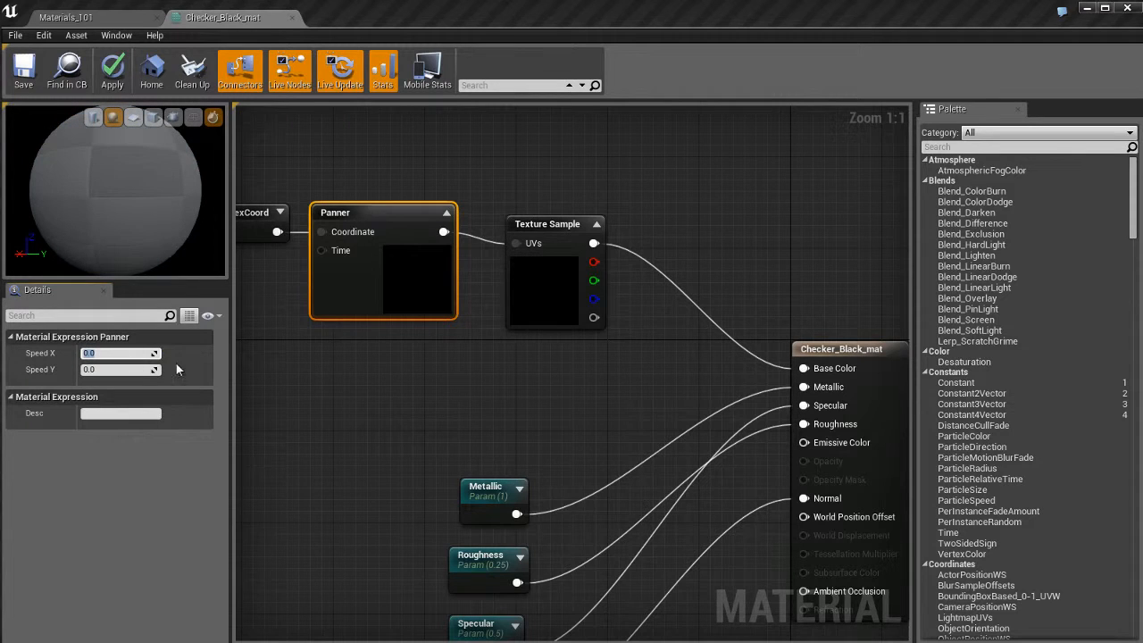
click(390, 387)
click(390, 387)
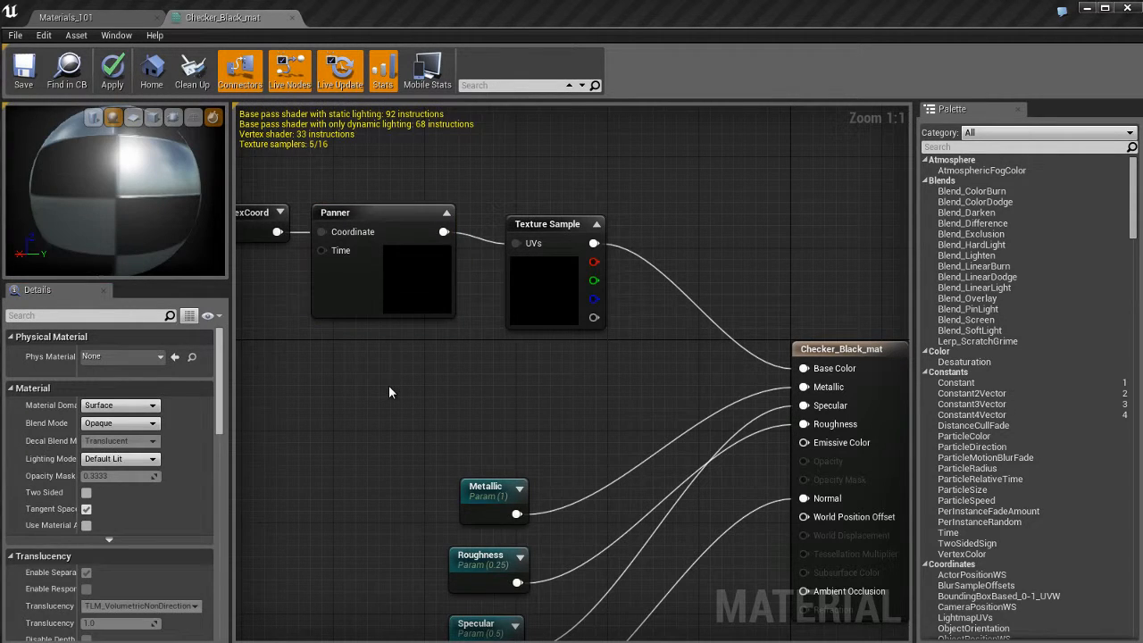
- Select the main Checker_Black_mat node to view the material's overall properties, and deselect it
right_drag(617, 422, 577, 399)
drag(551, 460, 633, 555)
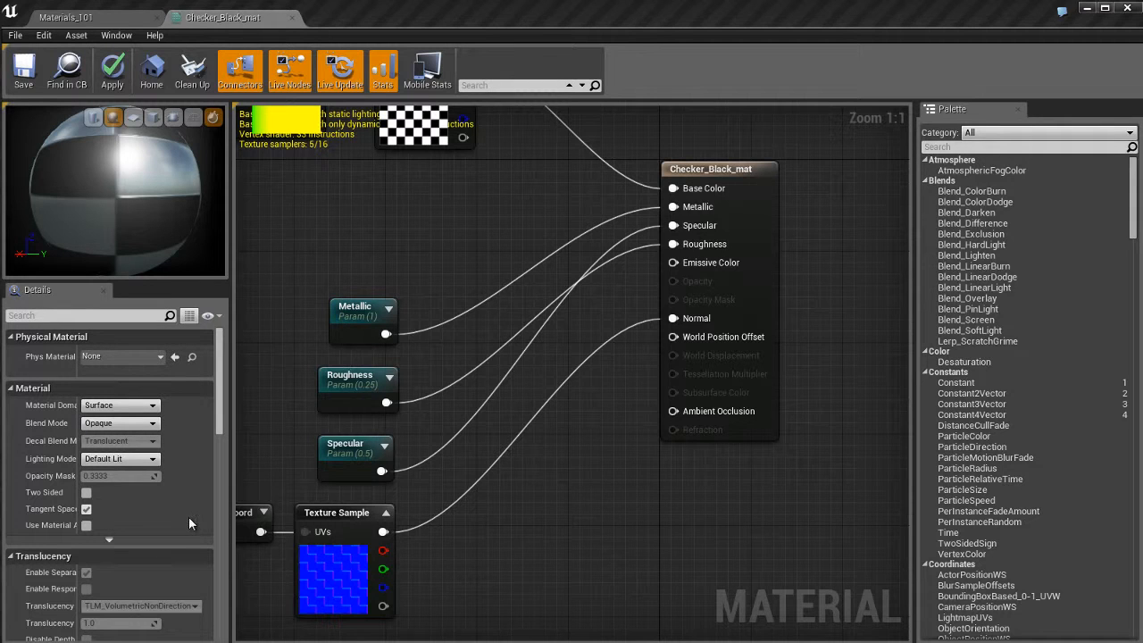
click(759, 229)
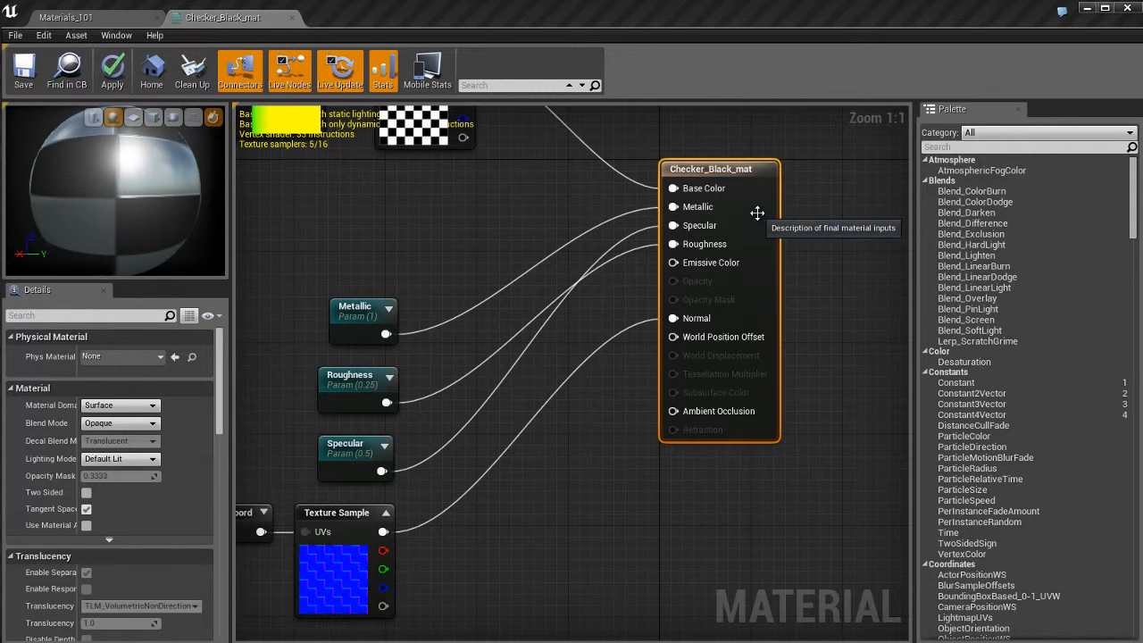
right_drag(849, 233, 844, 270)
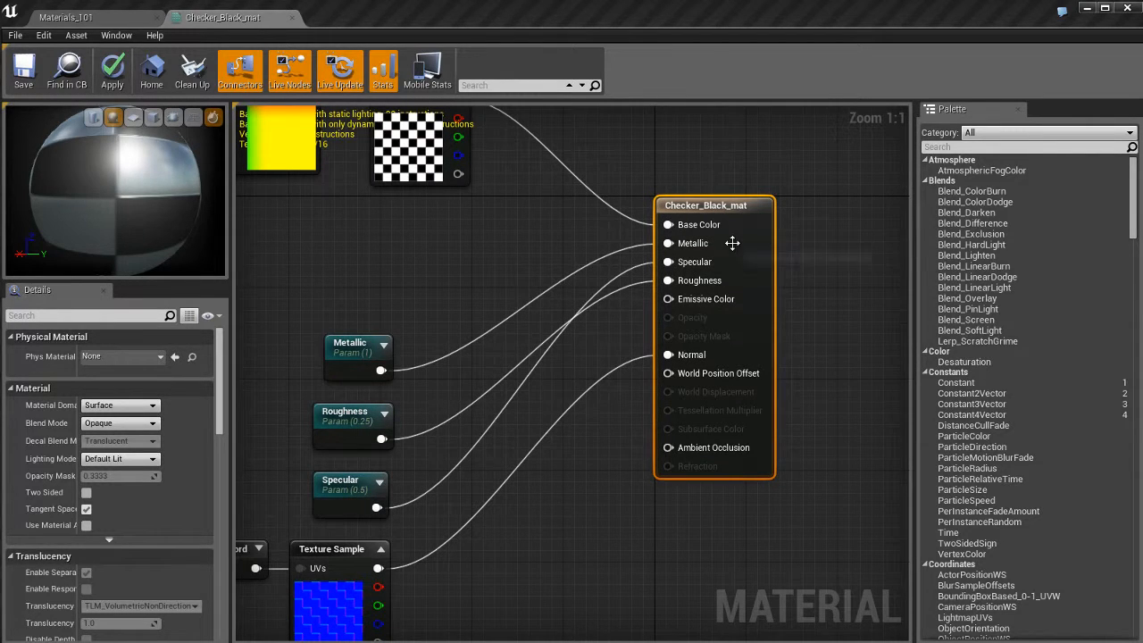
click(808, 246)
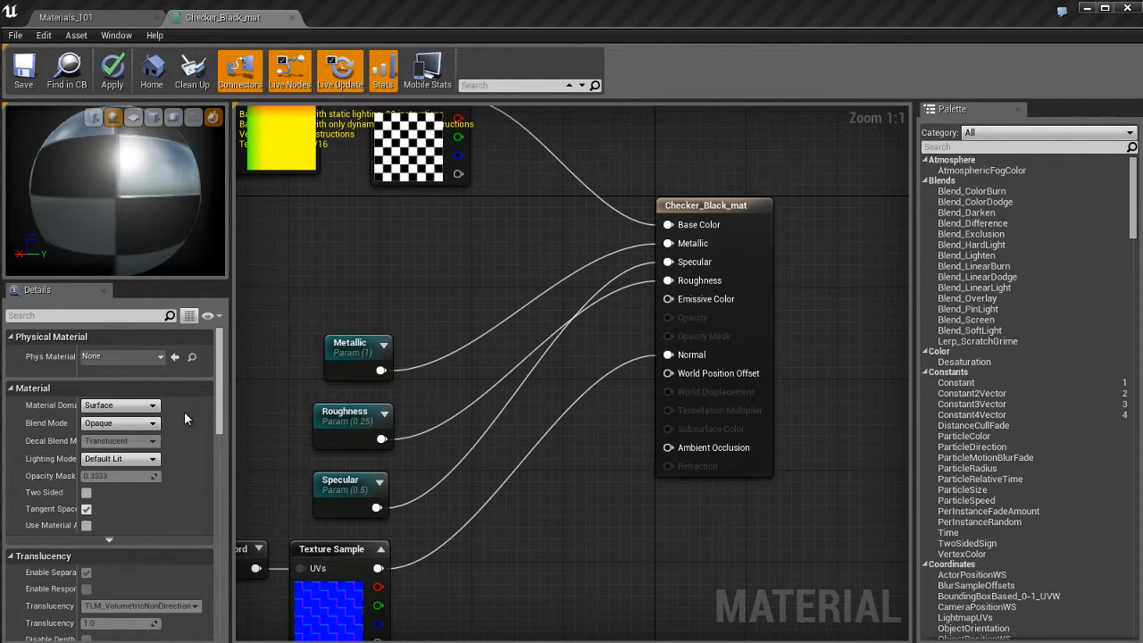
- Review the Checker_Black_mat material's available Material Domain and Blend Mode options, keeping Surface and Opaque, and look through its remaining properties
scroll(184, 411, down, 1)
scroll(184, 411, up, 1)
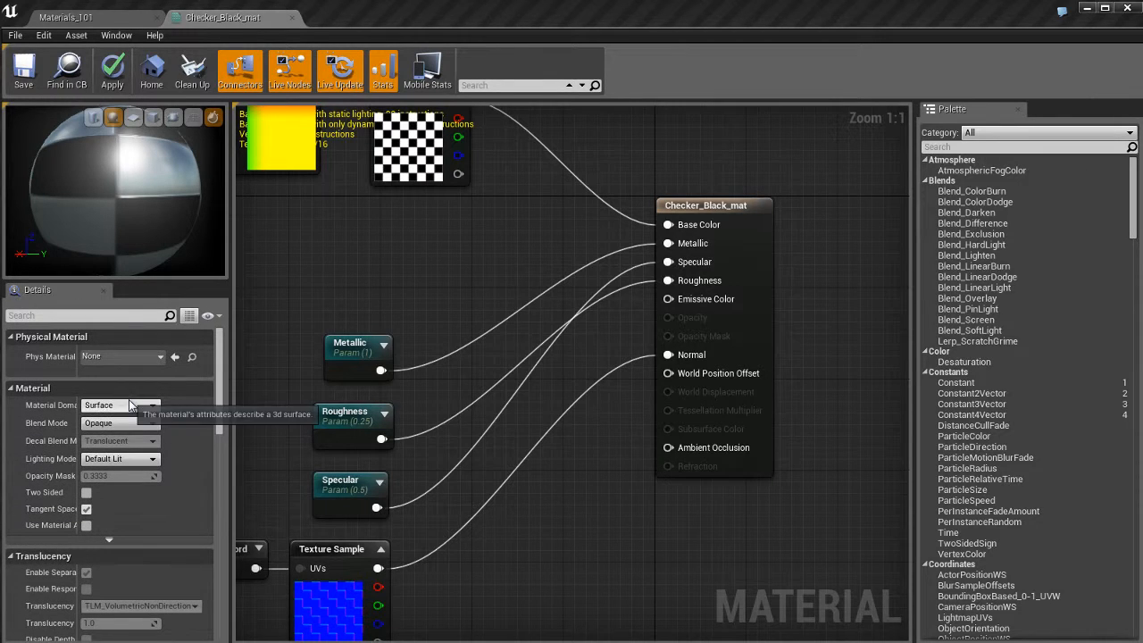
click(116, 405)
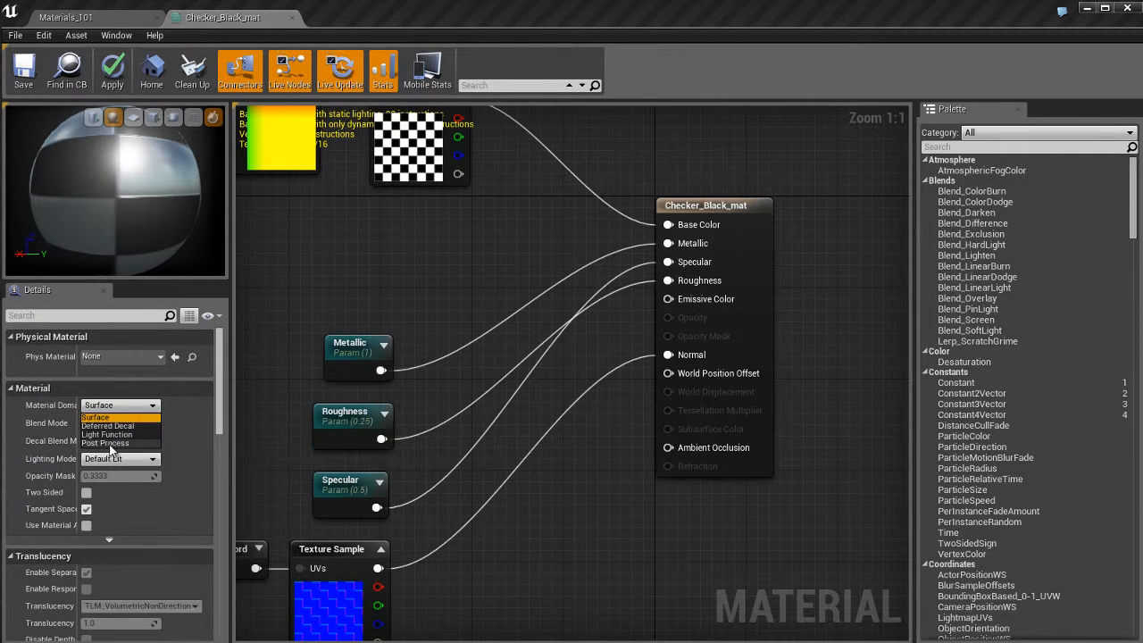
click(184, 408)
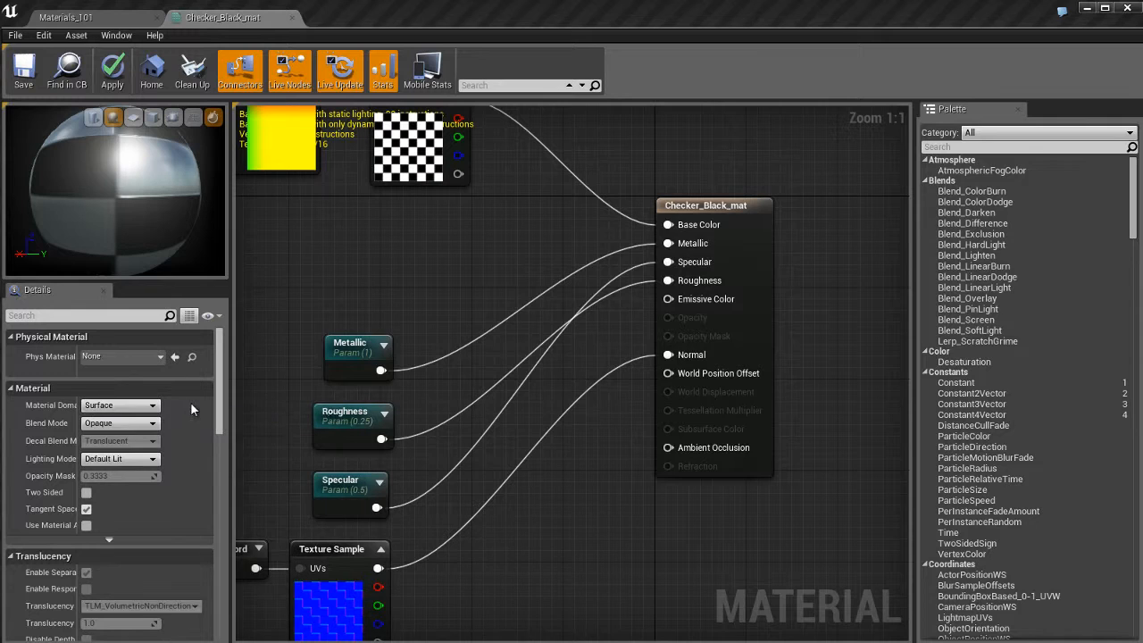
click(120, 422)
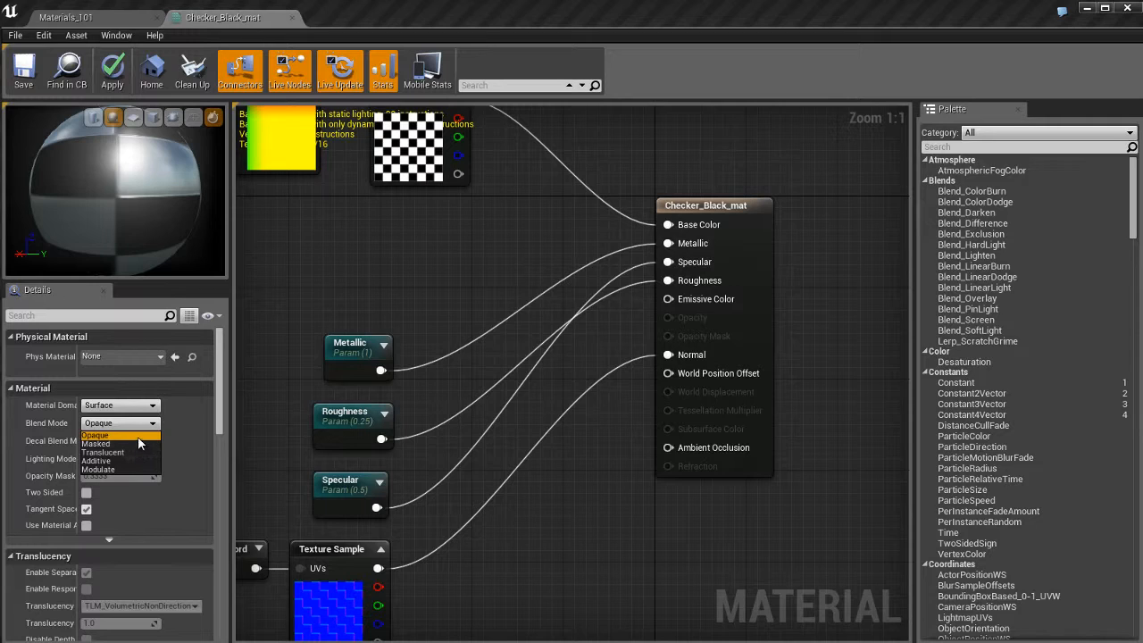
click(137, 436)
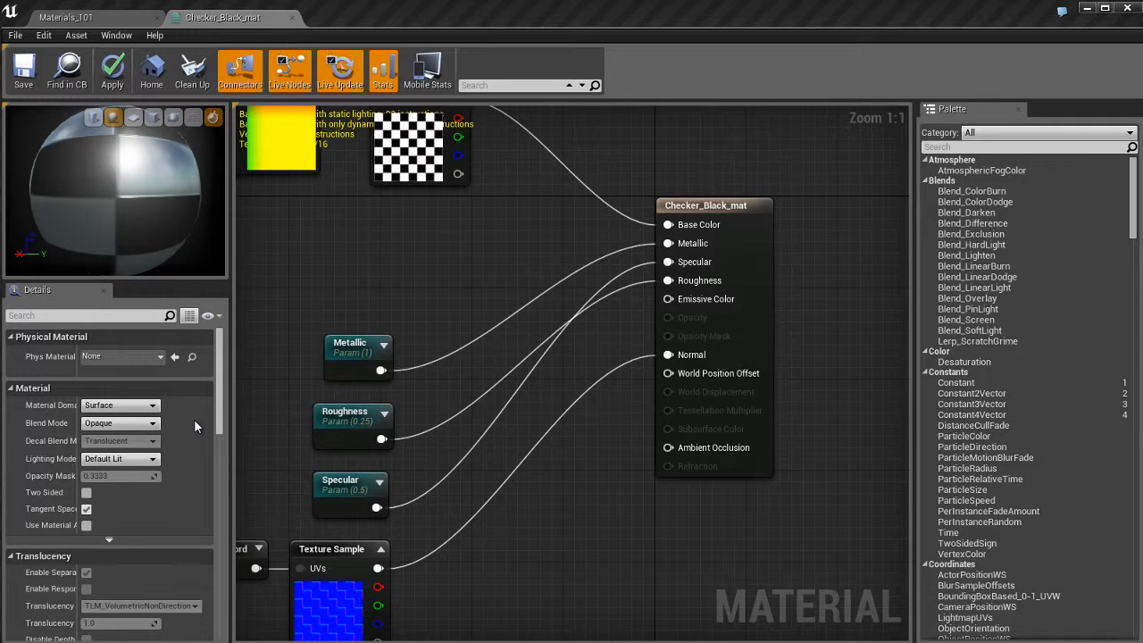
scroll(194, 419, down, 2)
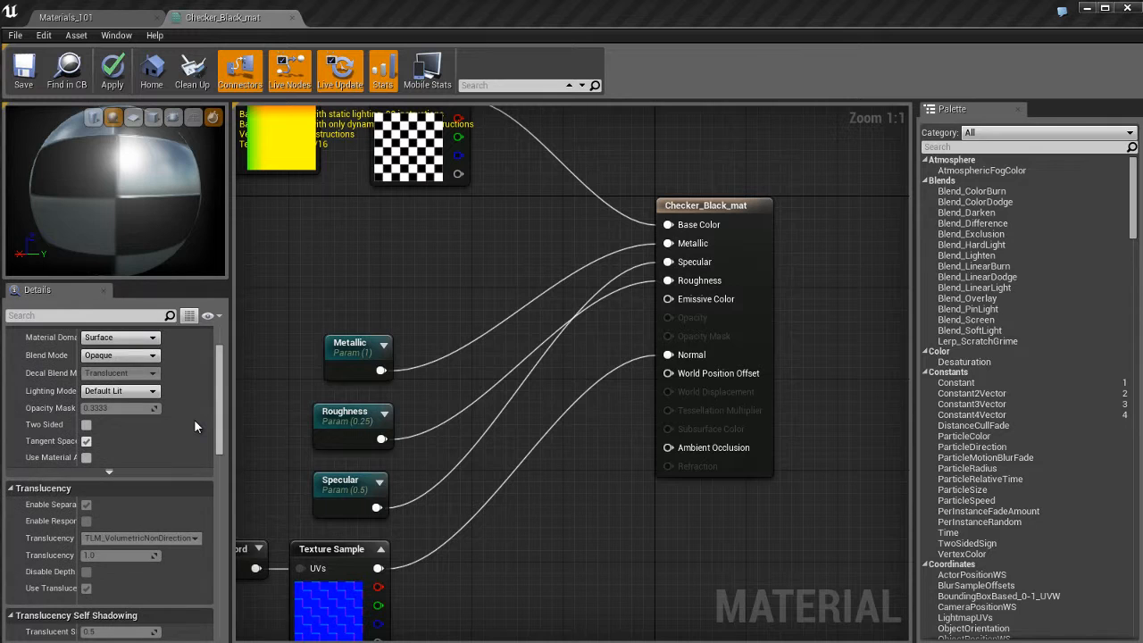
scroll(194, 419, down, 2)
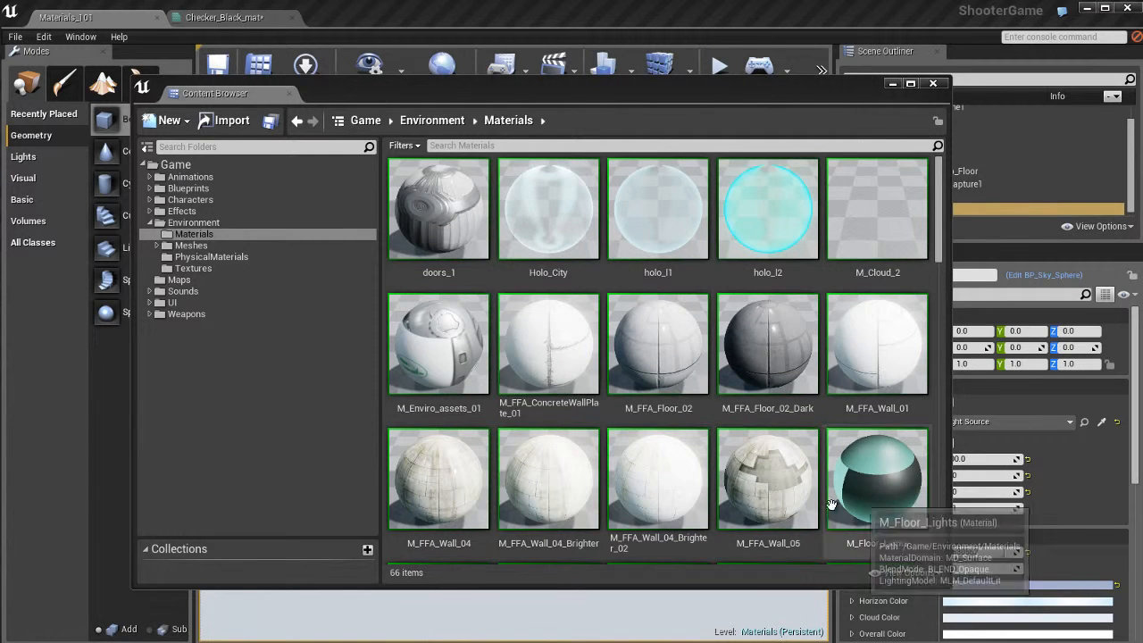
- Open the holo_l2 material instance from the Environment Materials folder, close the Content Browser, and open the instance's parent material holo_l1
click(770, 202)
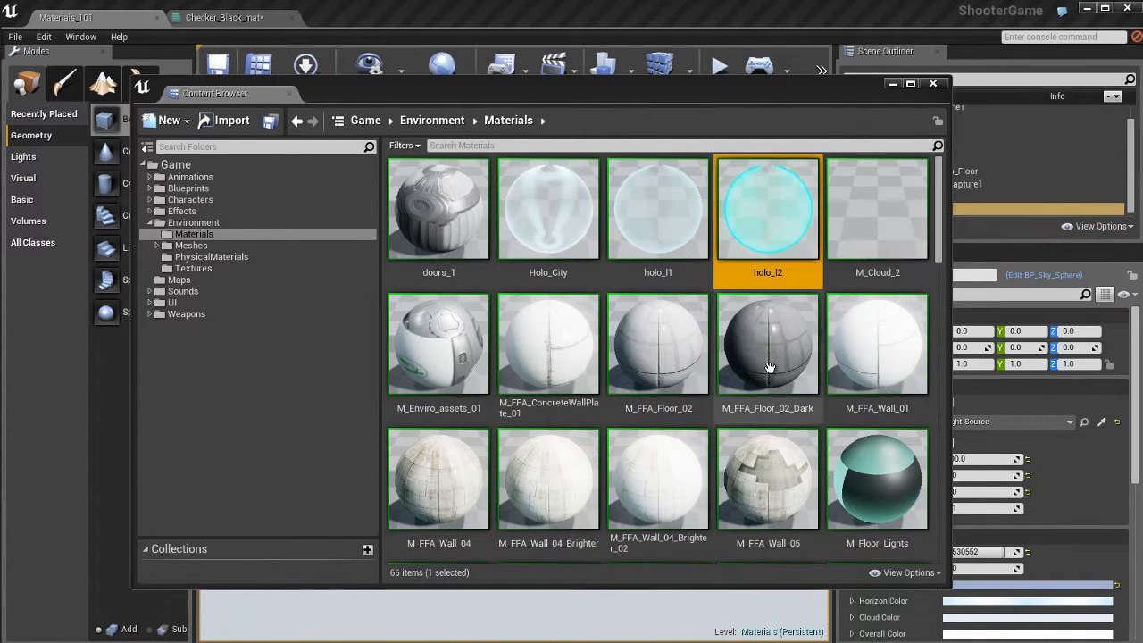
double_click(774, 206)
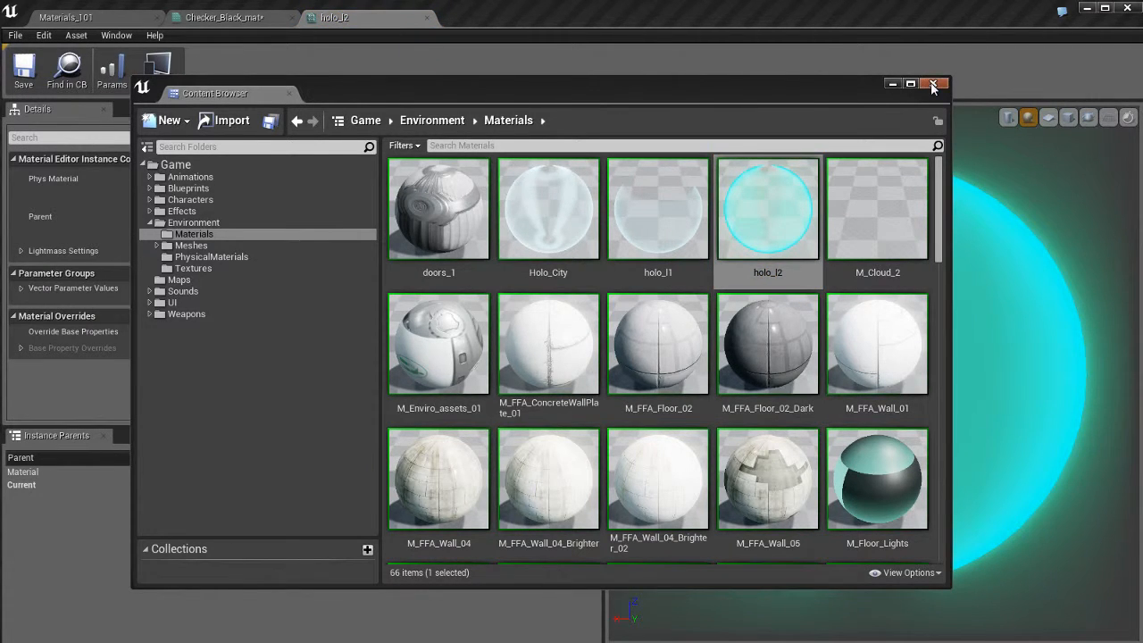
click(933, 84)
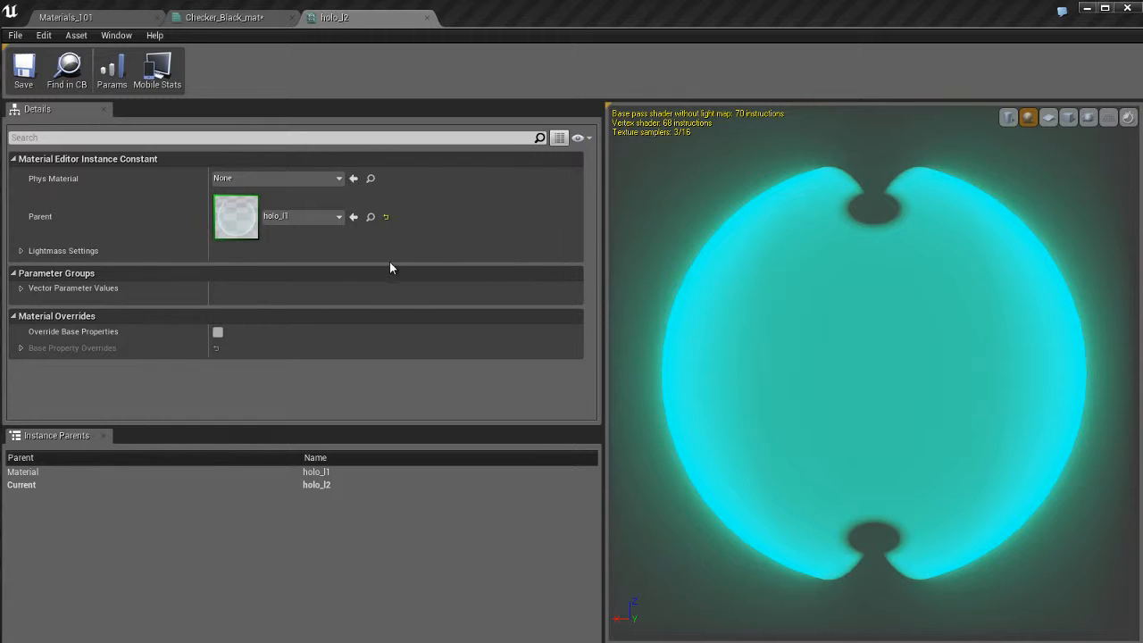
double_click(236, 218)
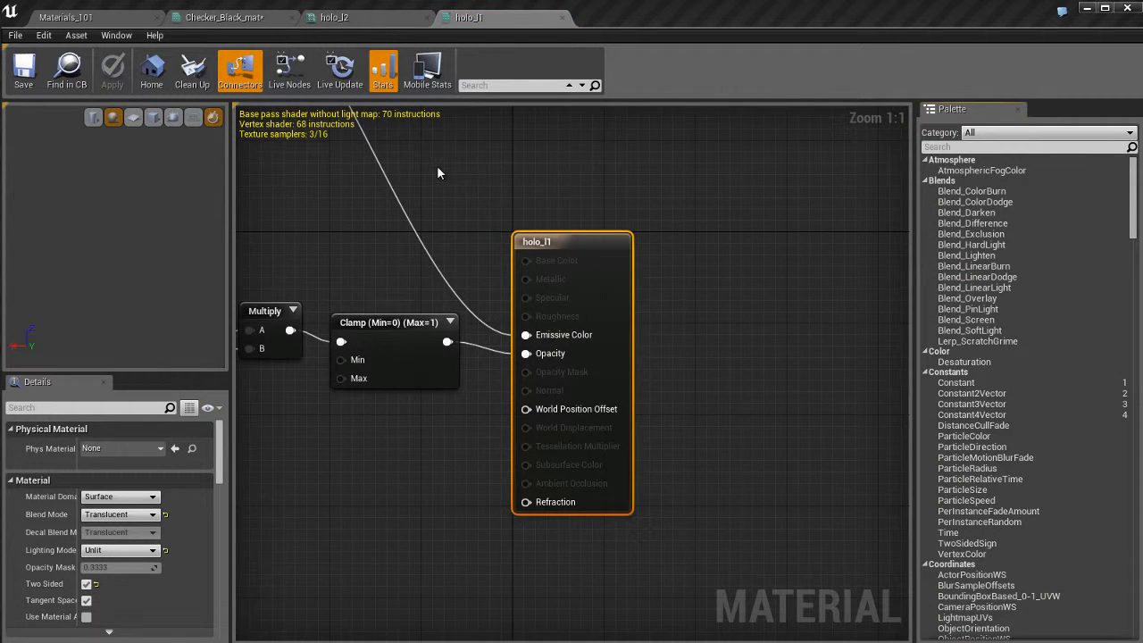
- Examine the holo_l1 material's node network, focusing on the "Scale texture up and down" comment group
right_drag(449, 171, 532, 387)
scroll(508, 397, down, 3)
scroll(509, 404, down, 3)
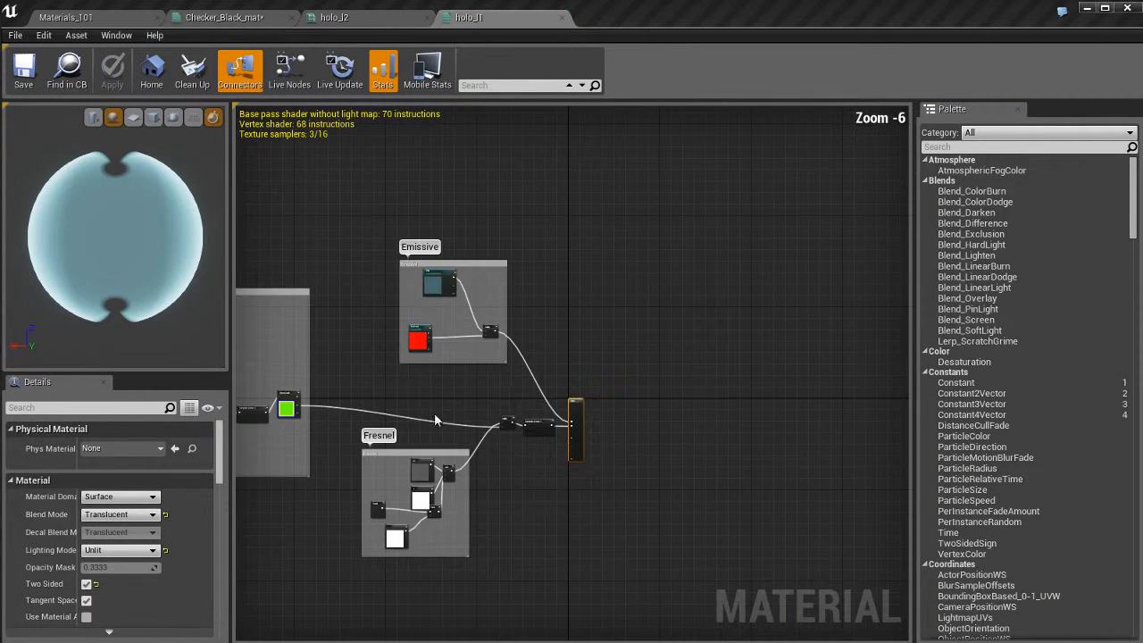
right_drag(434, 413, 850, 382)
right_drag(573, 532, 584, 357)
scroll(544, 443, up, 6)
scroll(544, 443, down, 5)
scroll(558, 402, up, 1)
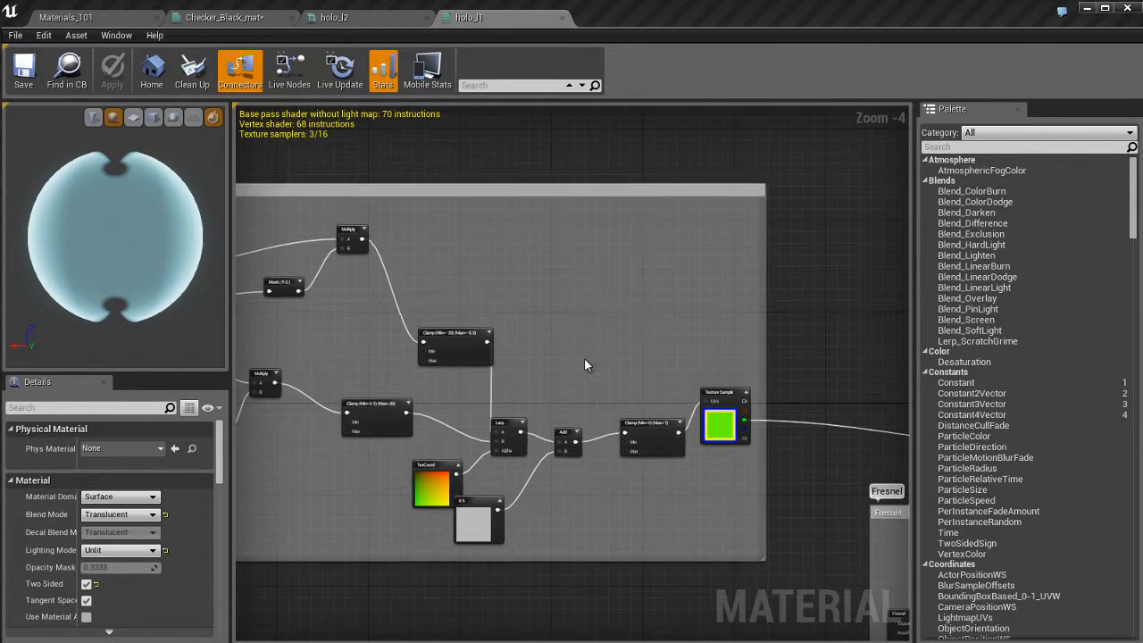
right_drag(394, 375, 699, 409)
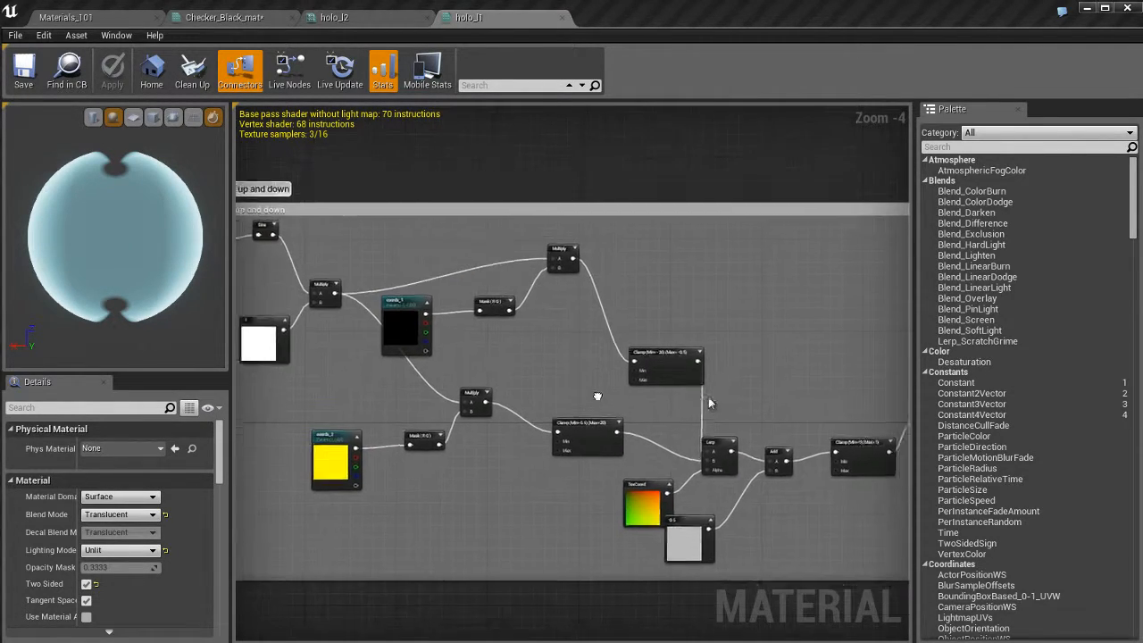
scroll(594, 387, down, 1)
right_drag(732, 371, 738, 351)
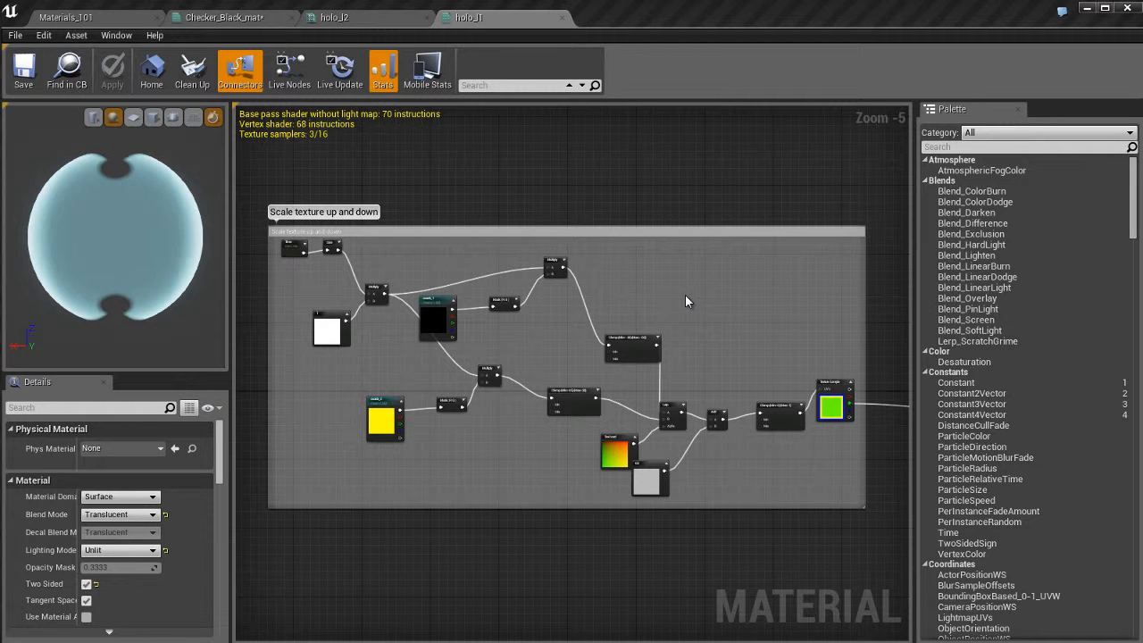
- View the whole holo_l1 graph with its three comment groups, and close the holo_l1 and holo_l2 editors
scroll(680, 301, down, 3)
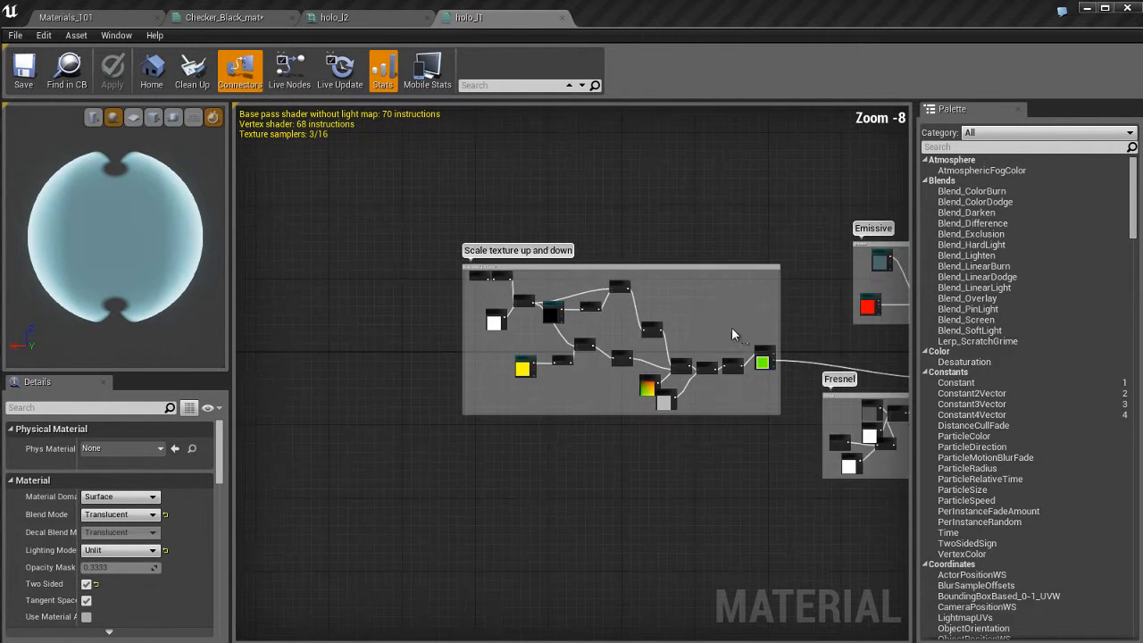
right_drag(733, 332, 614, 295)
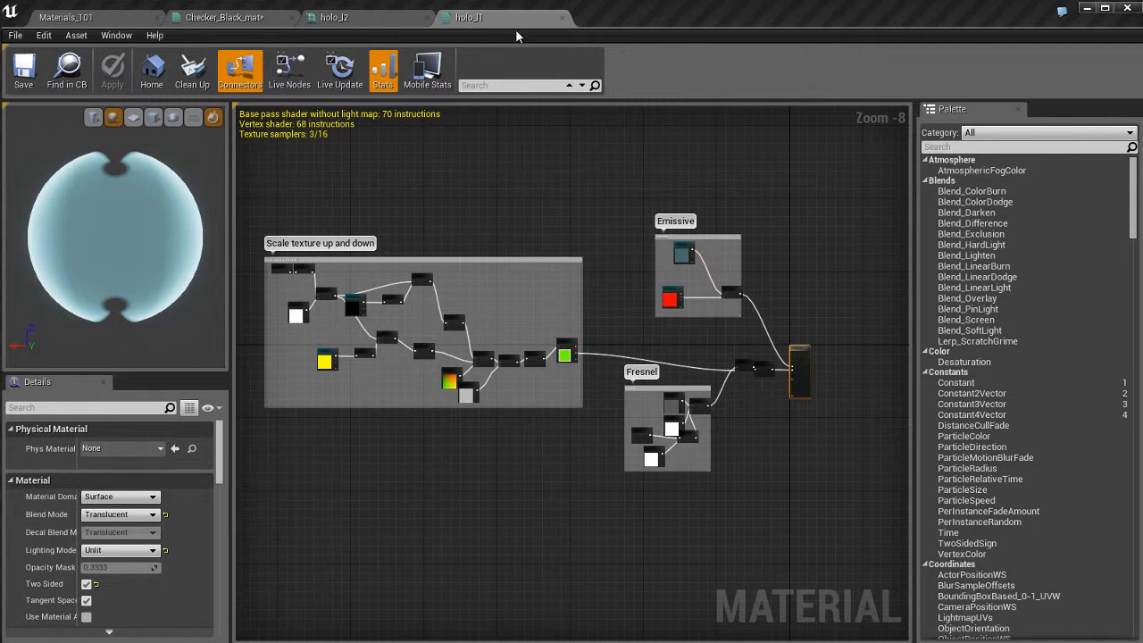
click(561, 17)
click(427, 17)
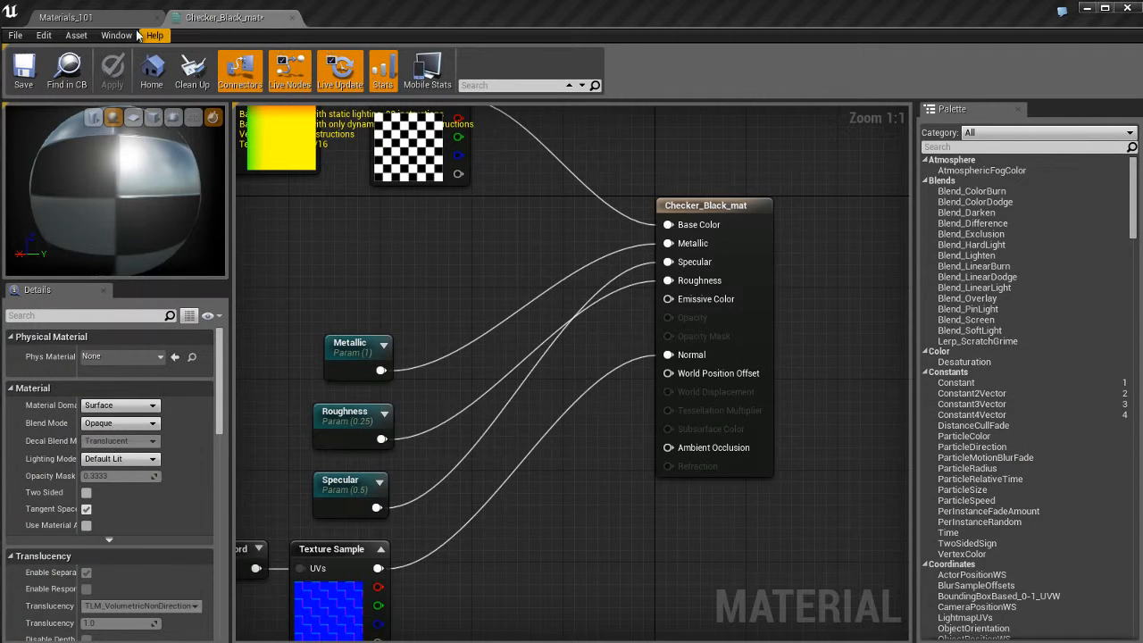